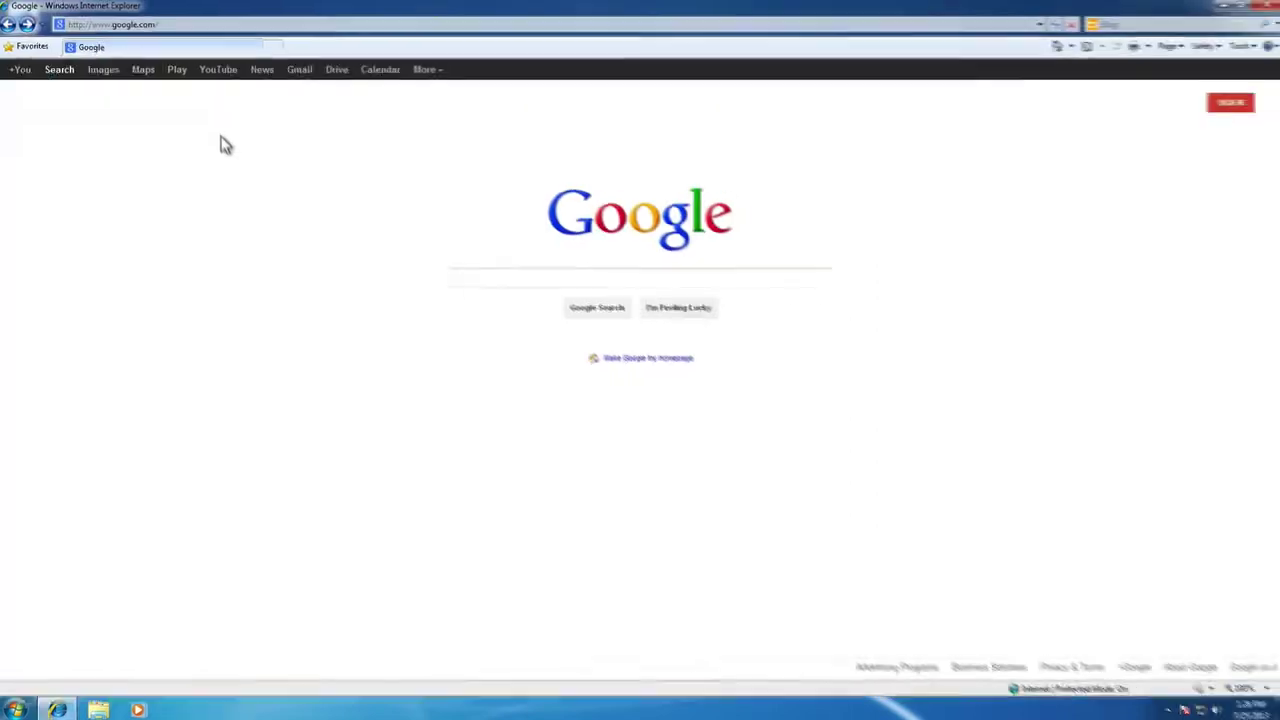
# Load the coretechnologies.com AlwaysUp page, check the Version 8.5 download, then launch AlwaysUp
pyautogui.click(158, 22)
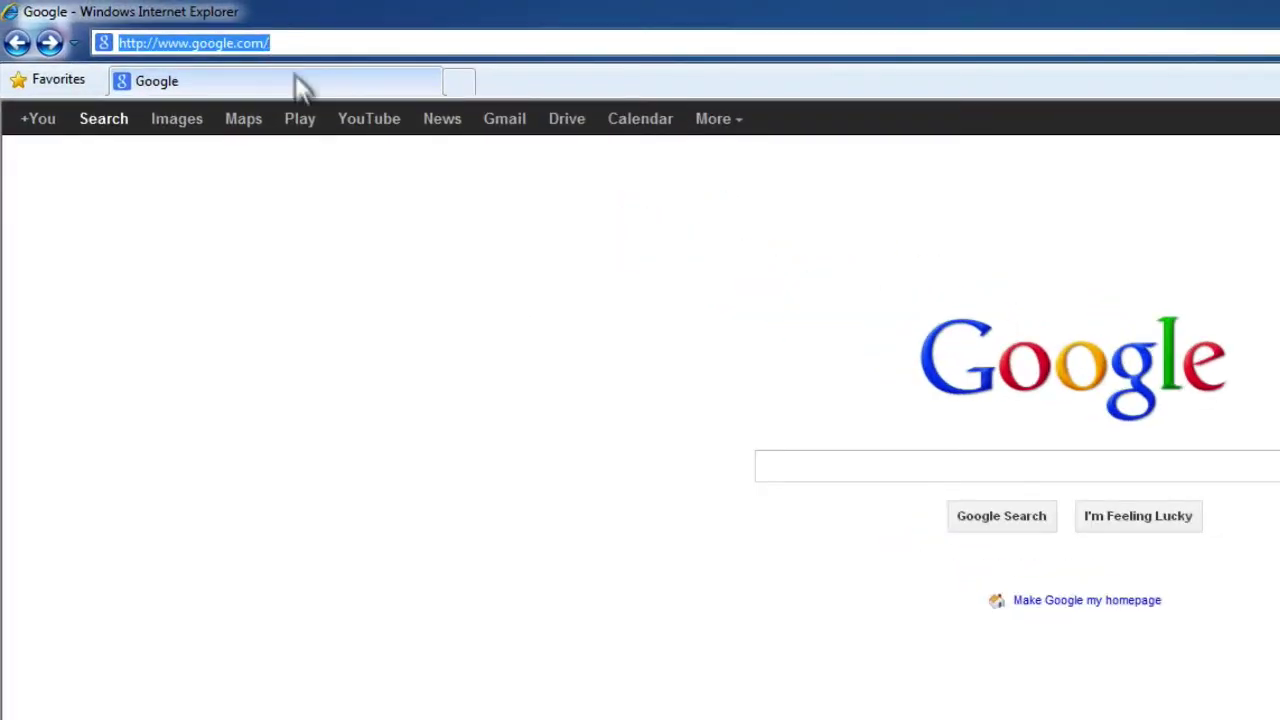
pyautogui.write('http://www.coretechnologies.com/products/AlwaysUp/')
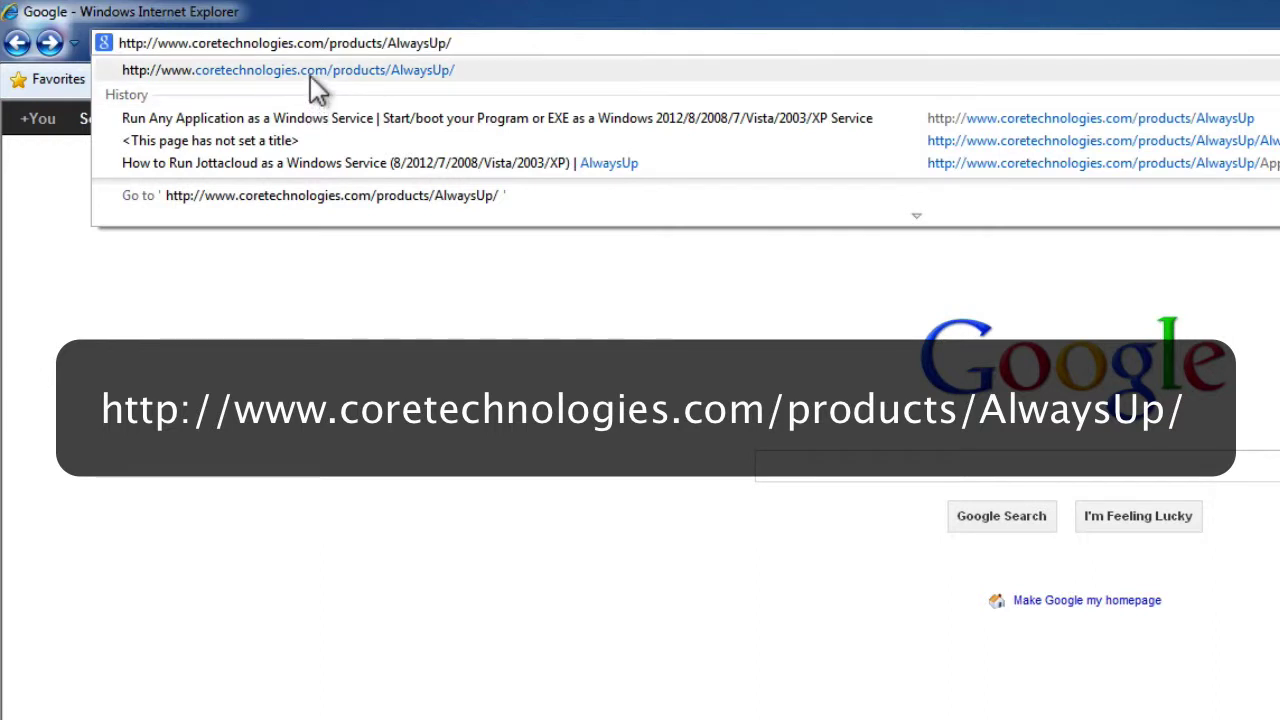
pyautogui.click(310, 75)
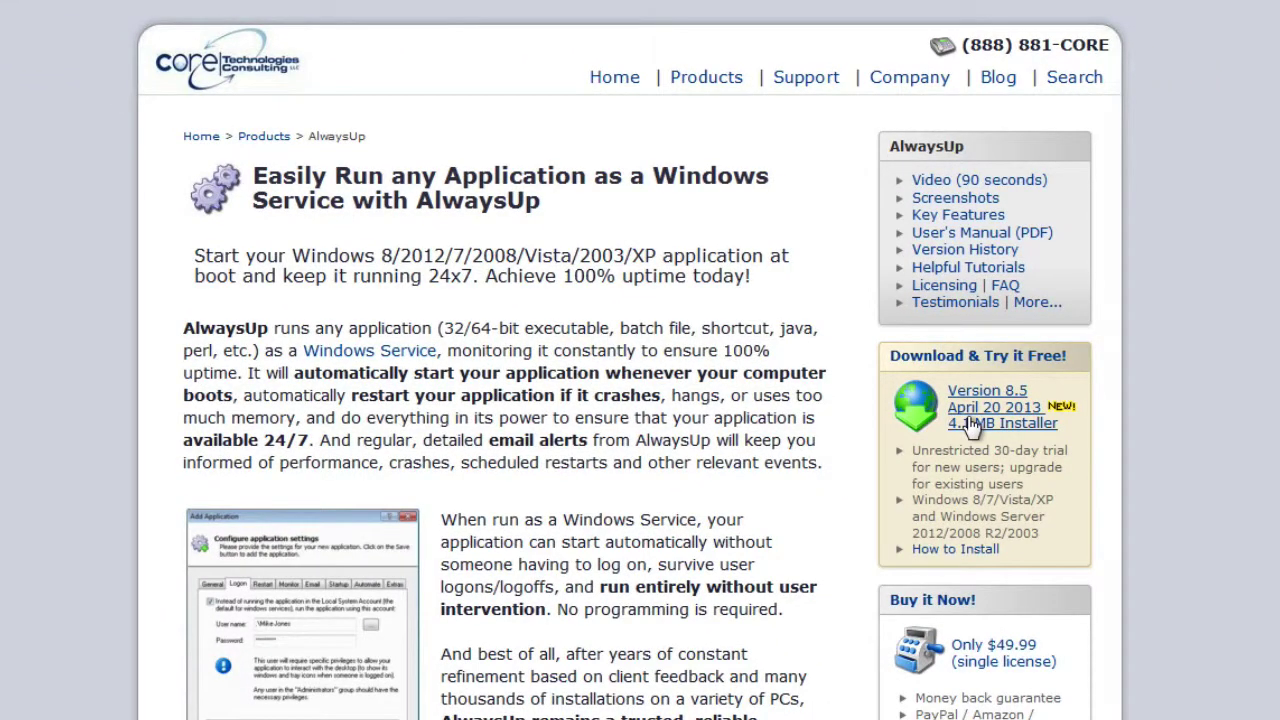
pyautogui.rightClick(970, 426)
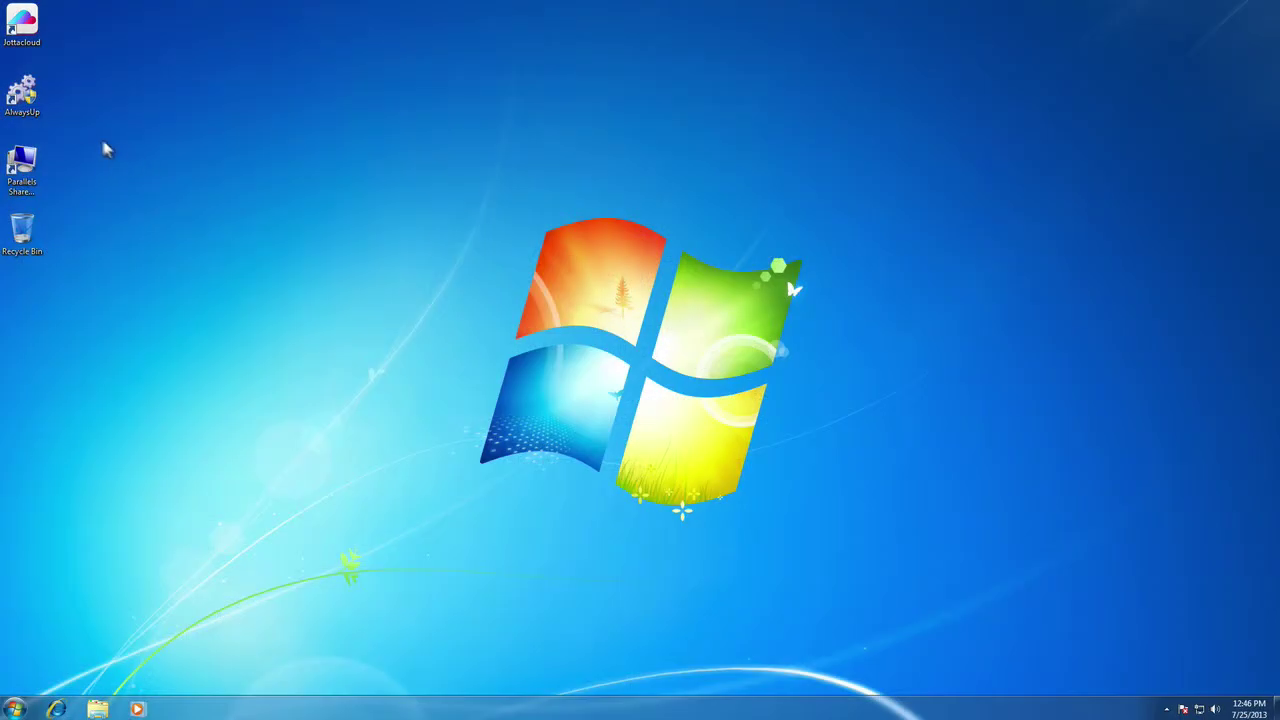
pyautogui.doubleClick(22, 95)
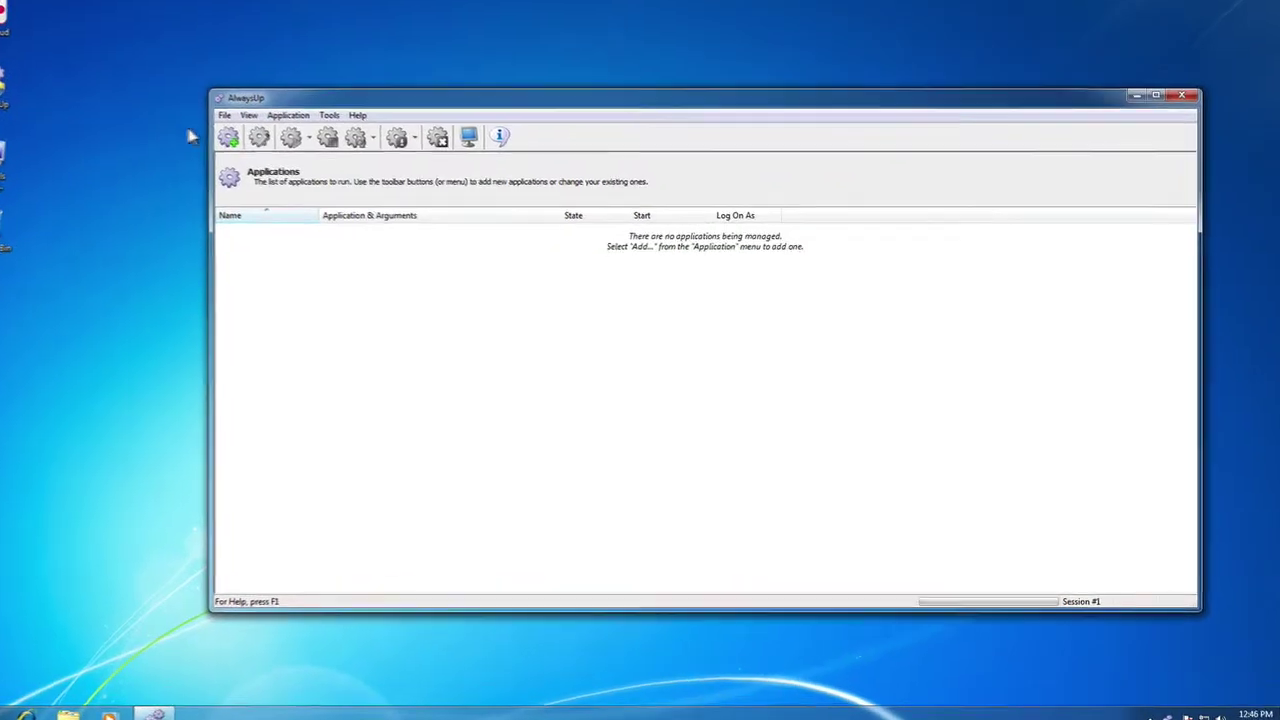
# Add a new application that runs C:\program Files\jotta\jotta.exe
pyautogui.click(288, 115)
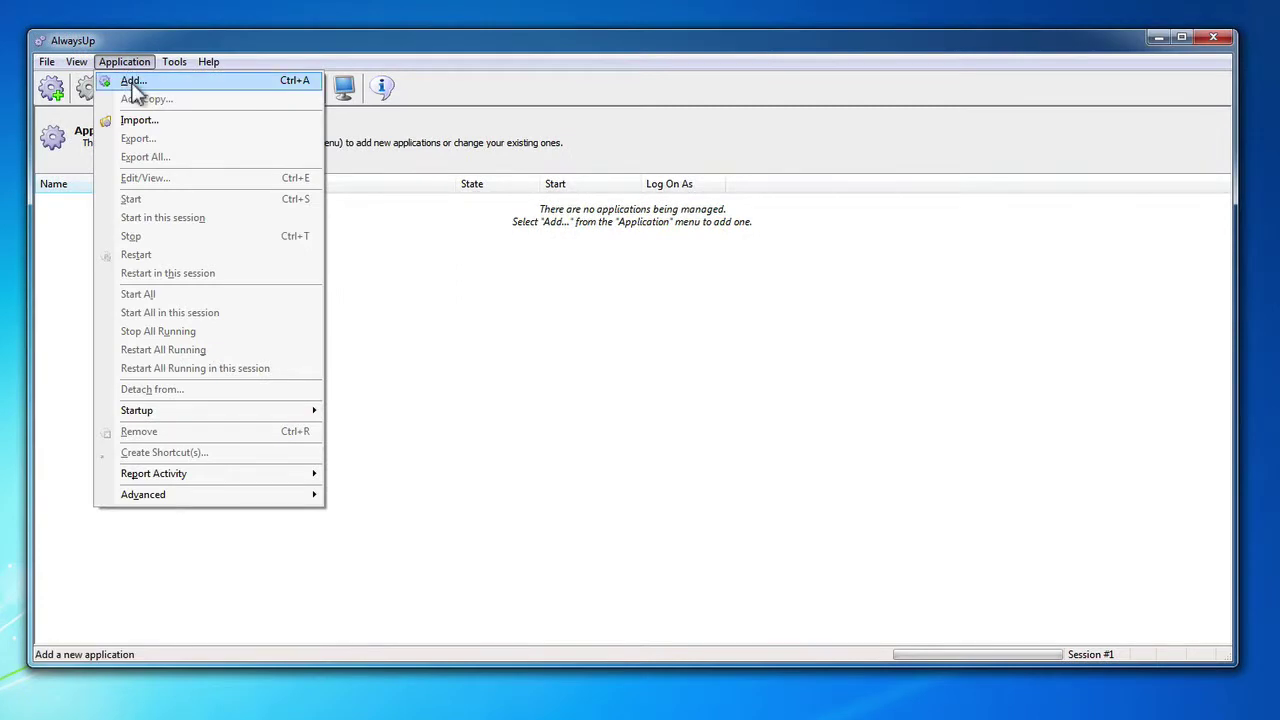
pyautogui.click(130, 82)
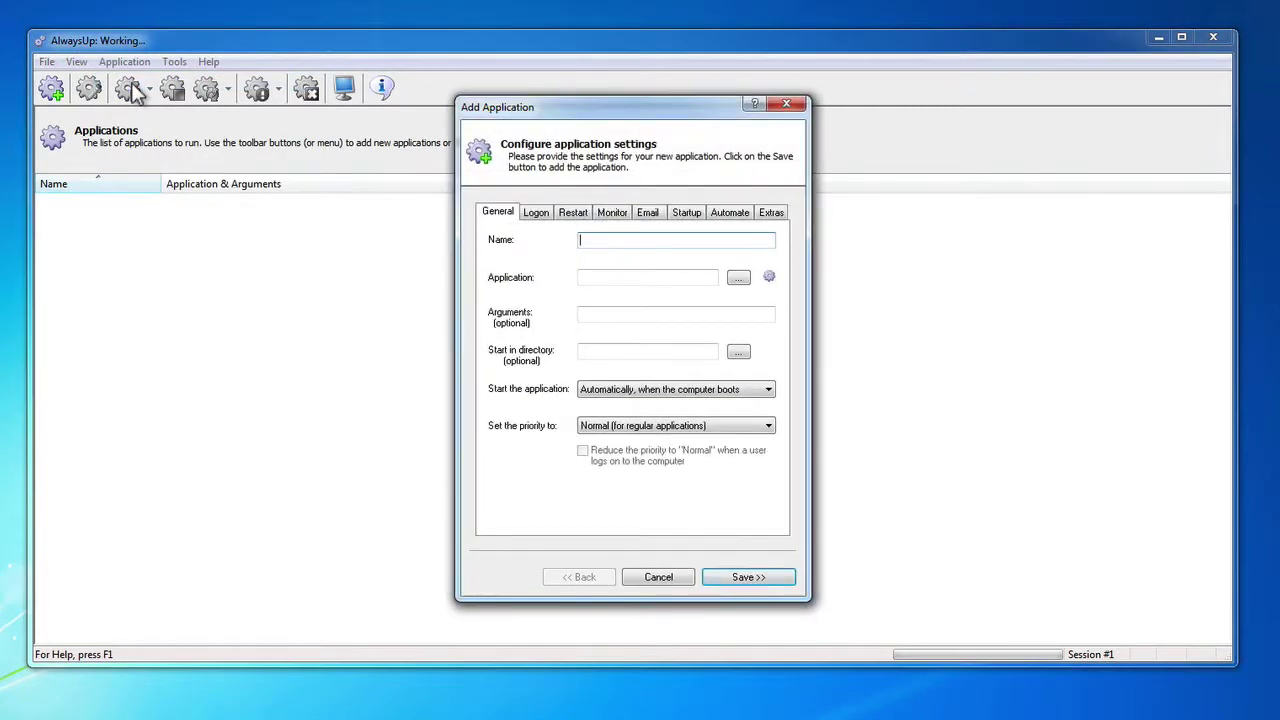
pyautogui.click(585, 280)
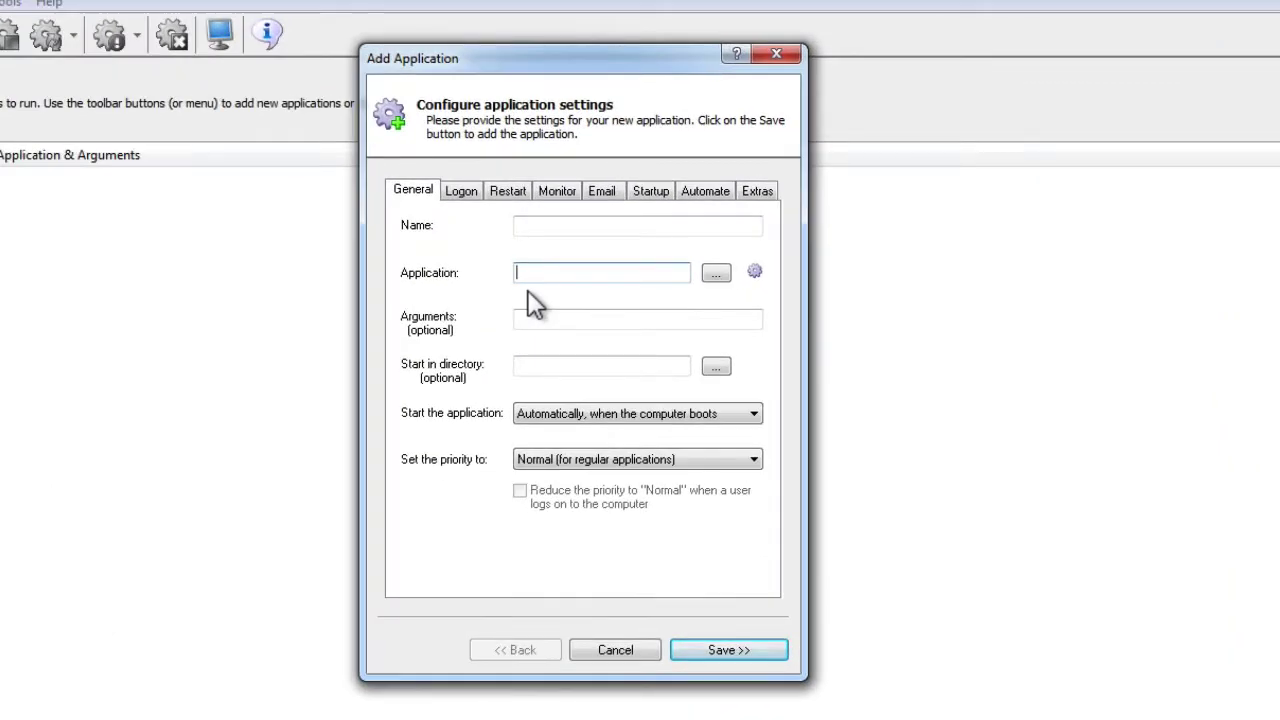
pyautogui.write('C:\\')
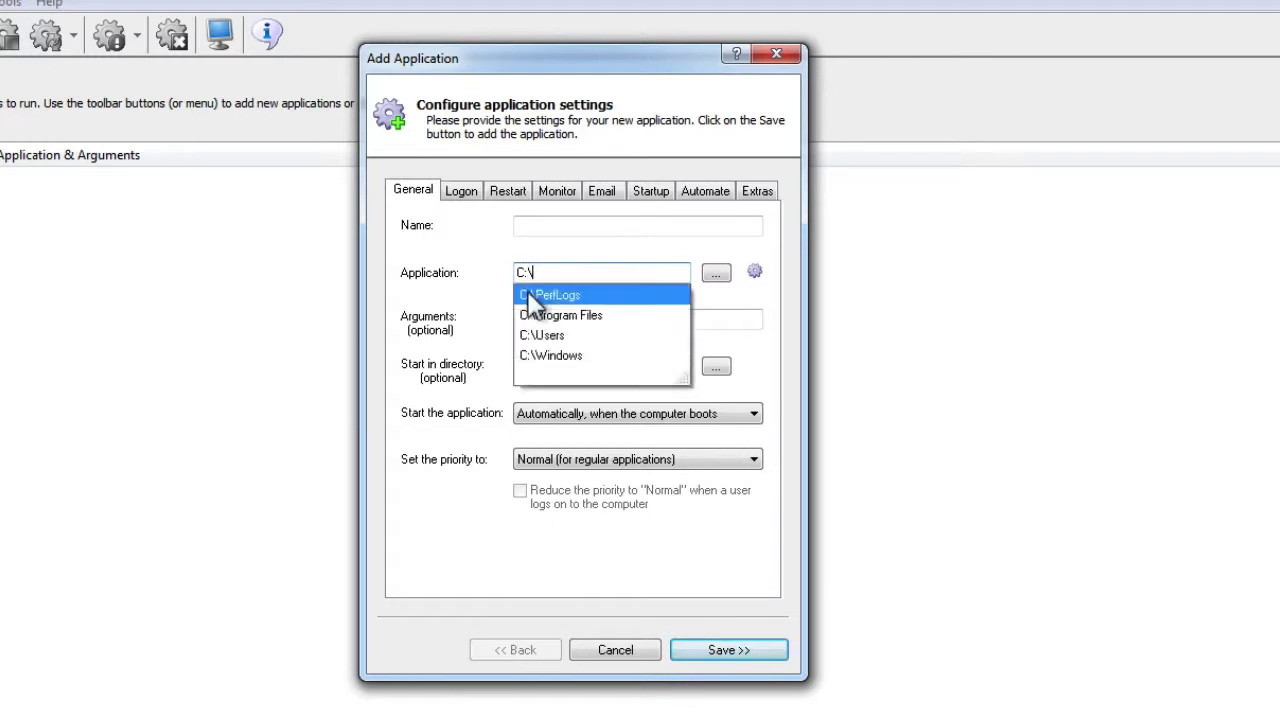
pyautogui.write('program Files')
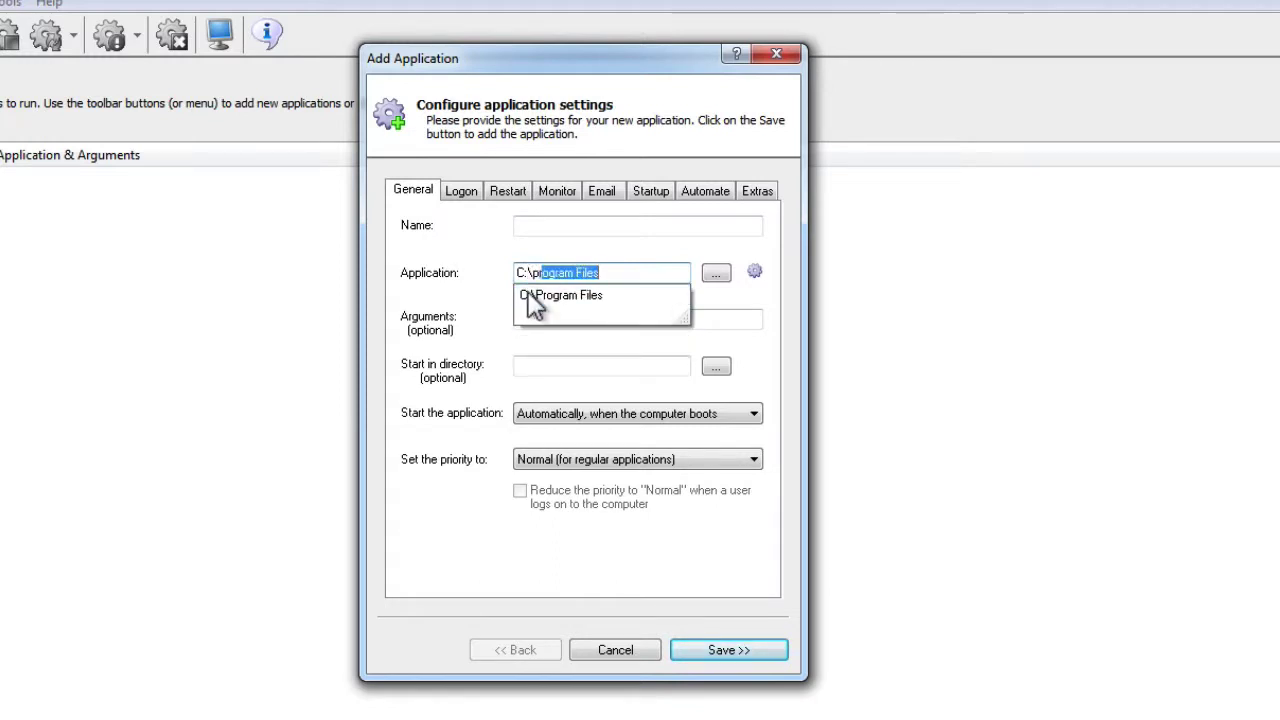
pyautogui.write('\\jotta')
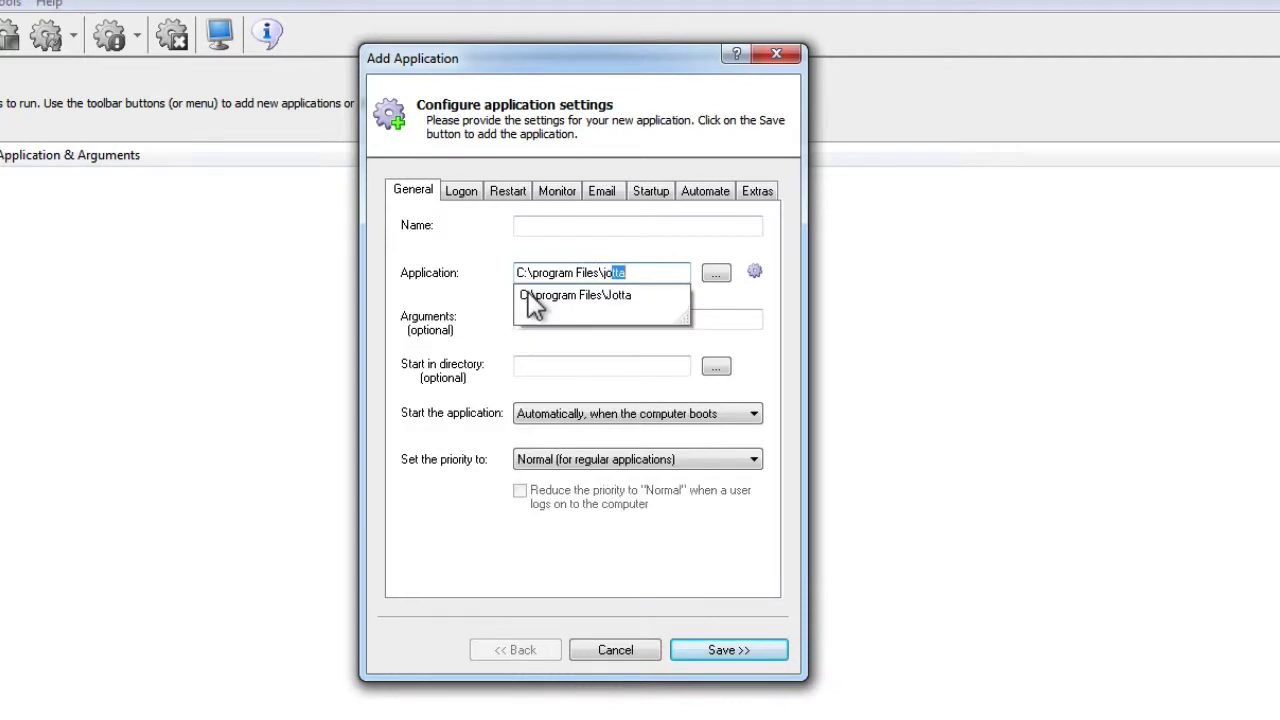
pyautogui.press('End')
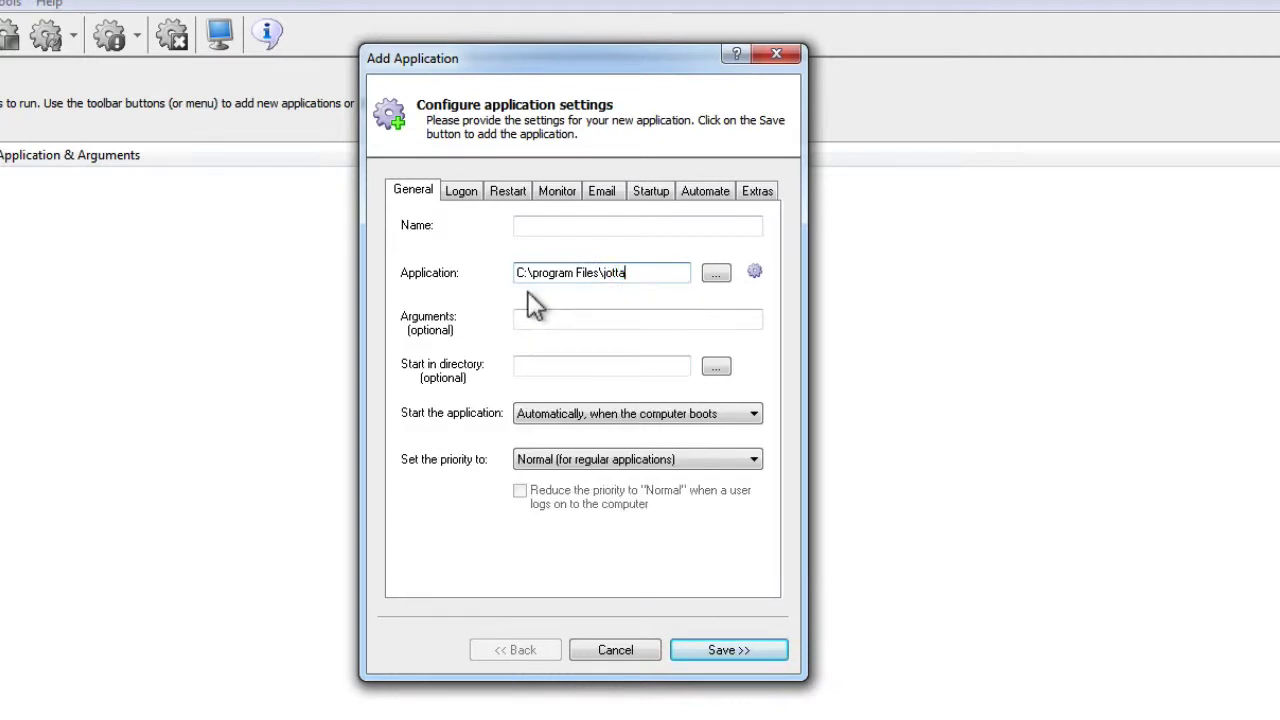
pyautogui.write('\\jotta.exe')
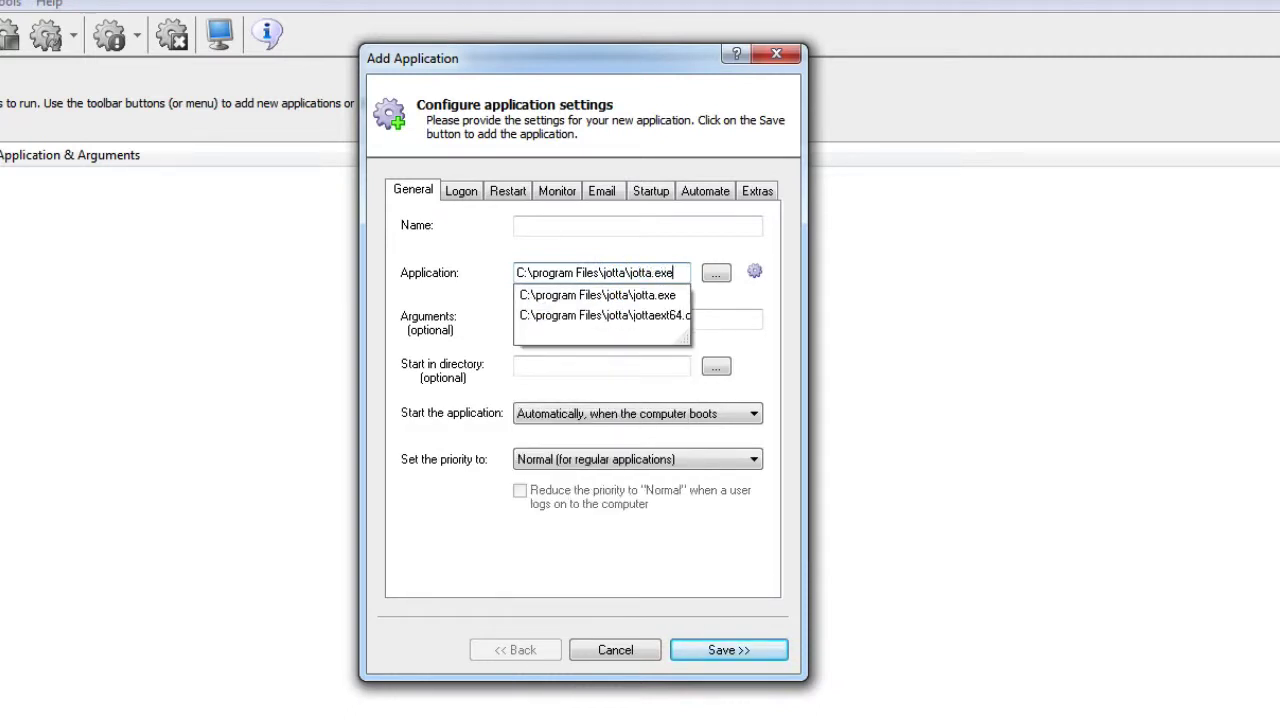
pyautogui.press('Tab')
# Rename the new application entry from Jotta to Jottacloud
pyautogui.click(540, 228)
pyautogui.write('cloud')
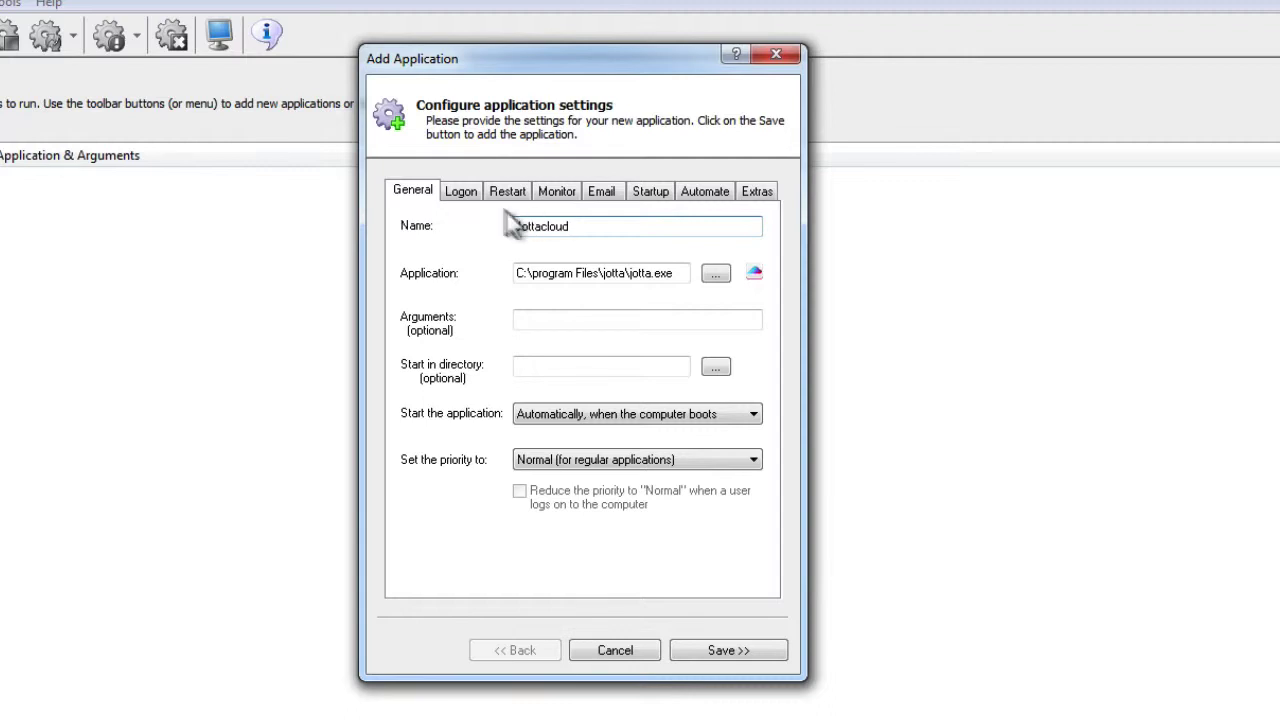
pyautogui.click(461, 192)
# Run Jottacloud under a specific user account instead of Local System, entering its user name and password
pyautogui.click(419, 225)
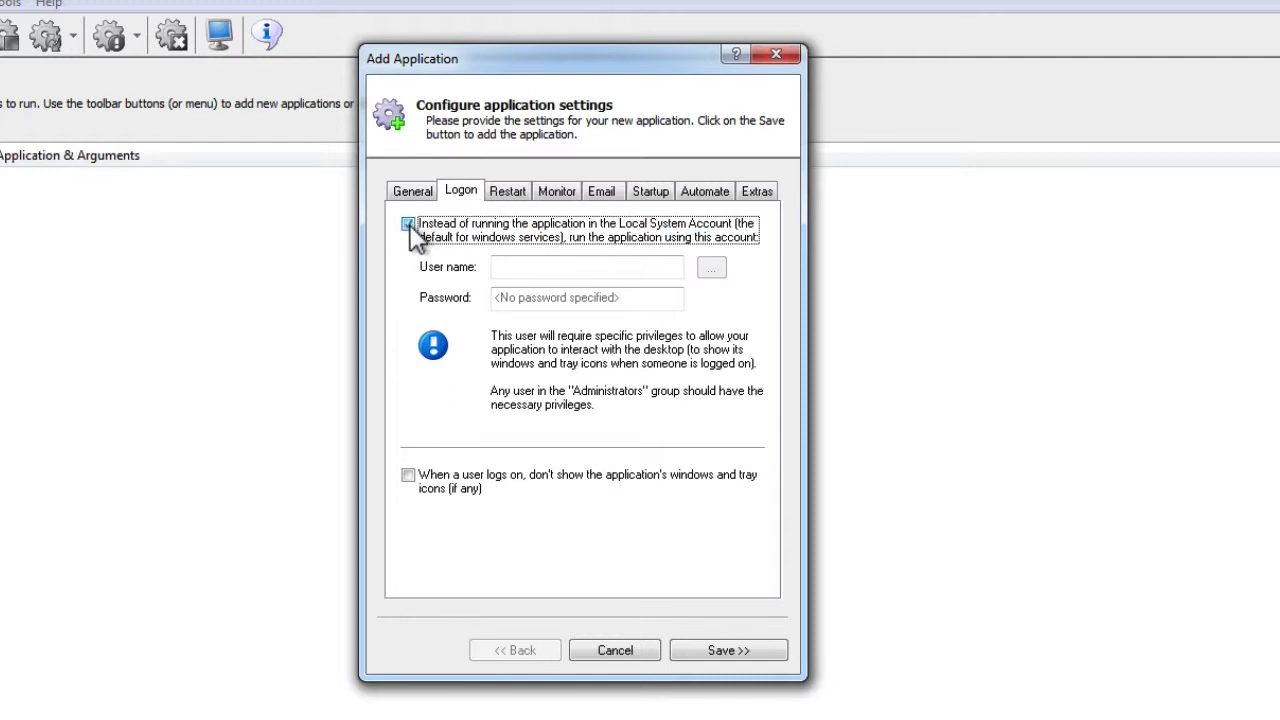
pyautogui.click(500, 266)
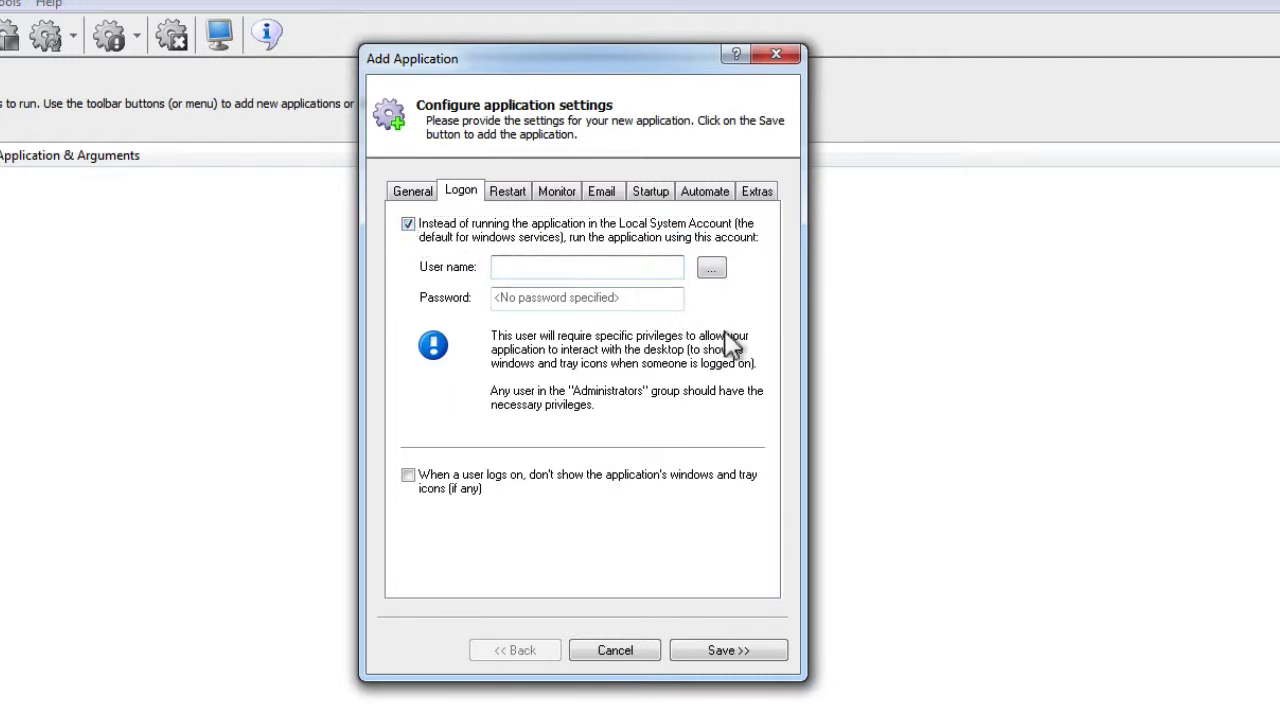
pyautogui.press('Tab')
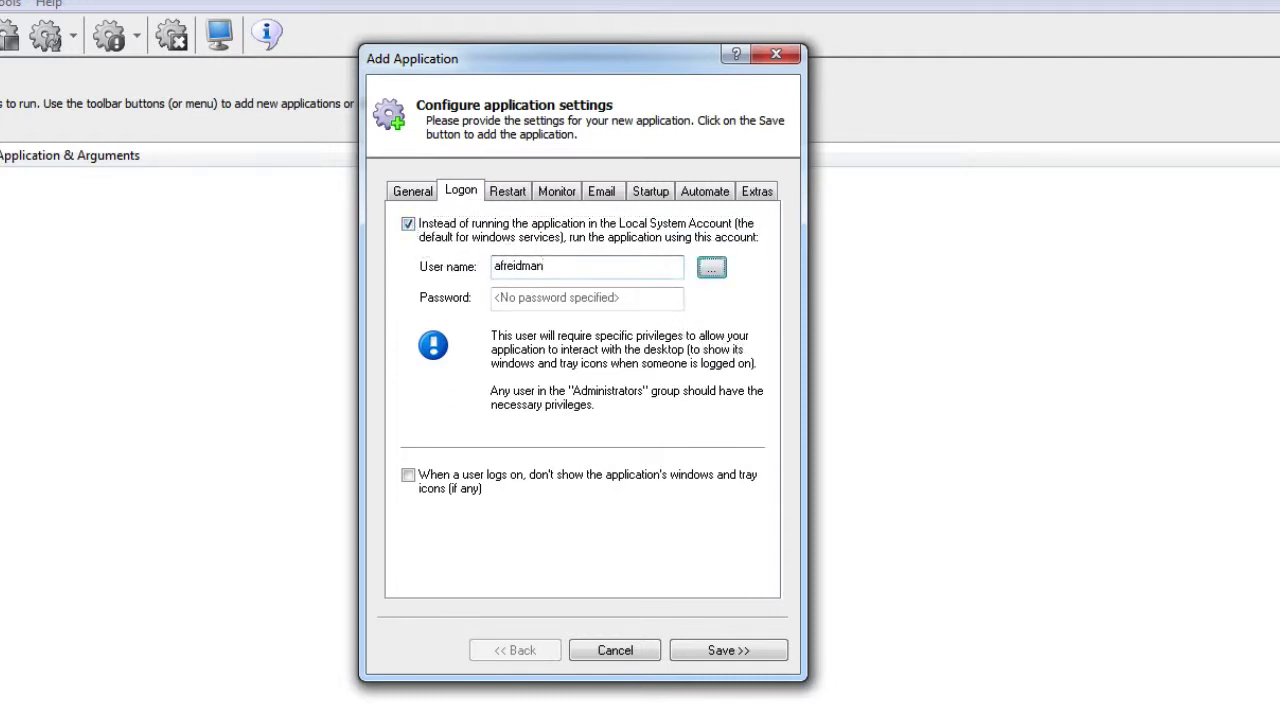
pyautogui.press('Tab')
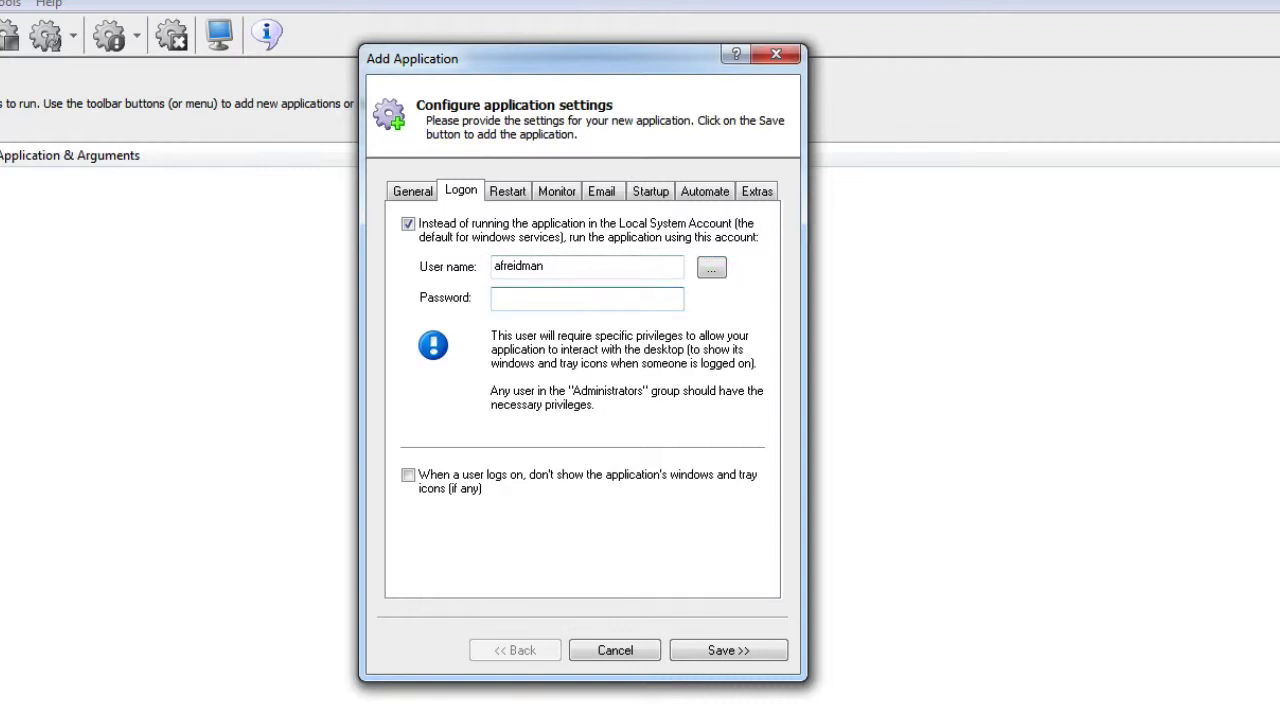
pyautogui.write('**********')
# Make Jottacloud wait for Windows networking at startup and save it as a new application
pyautogui.click(660, 193)
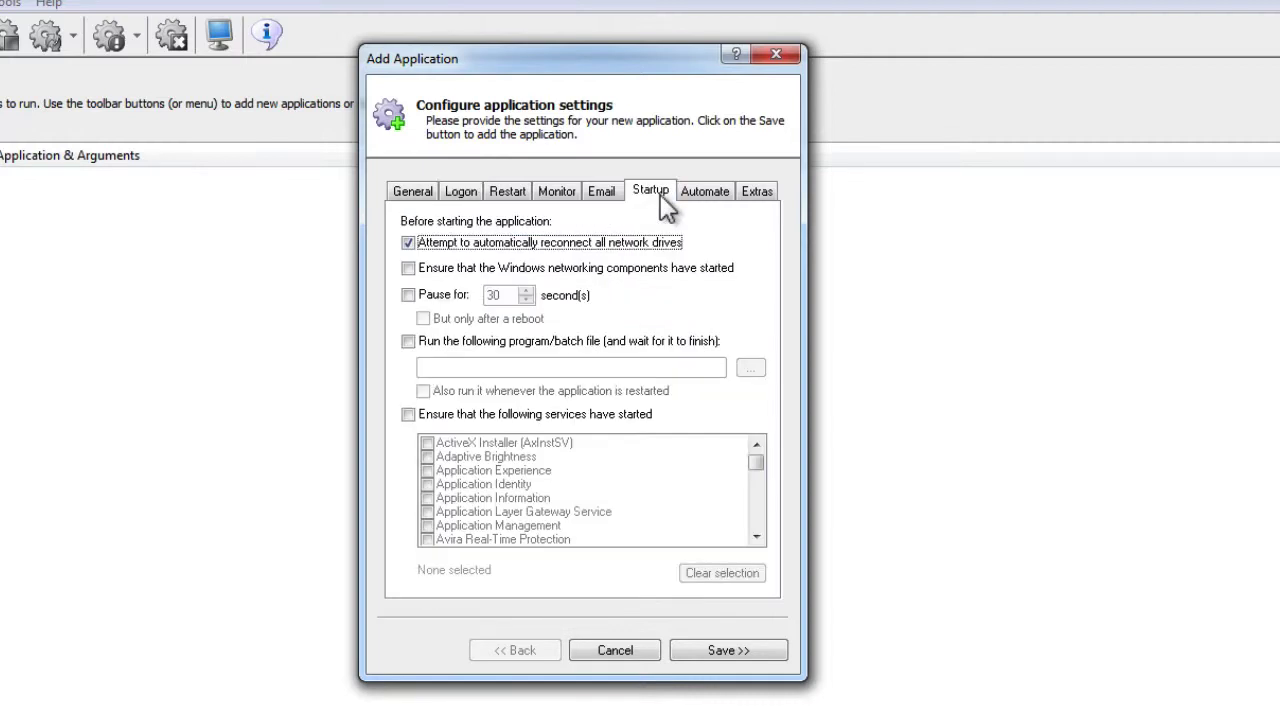
pyautogui.click(407, 269)
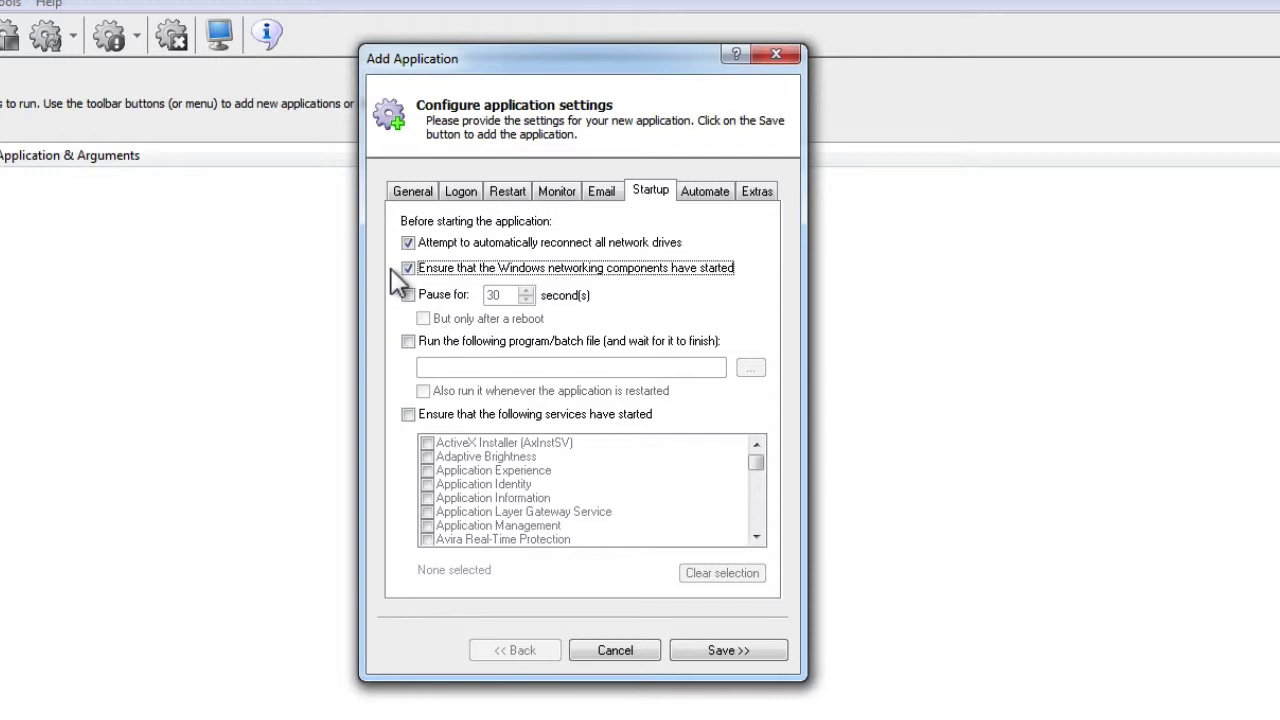
pyautogui.click(762, 651)
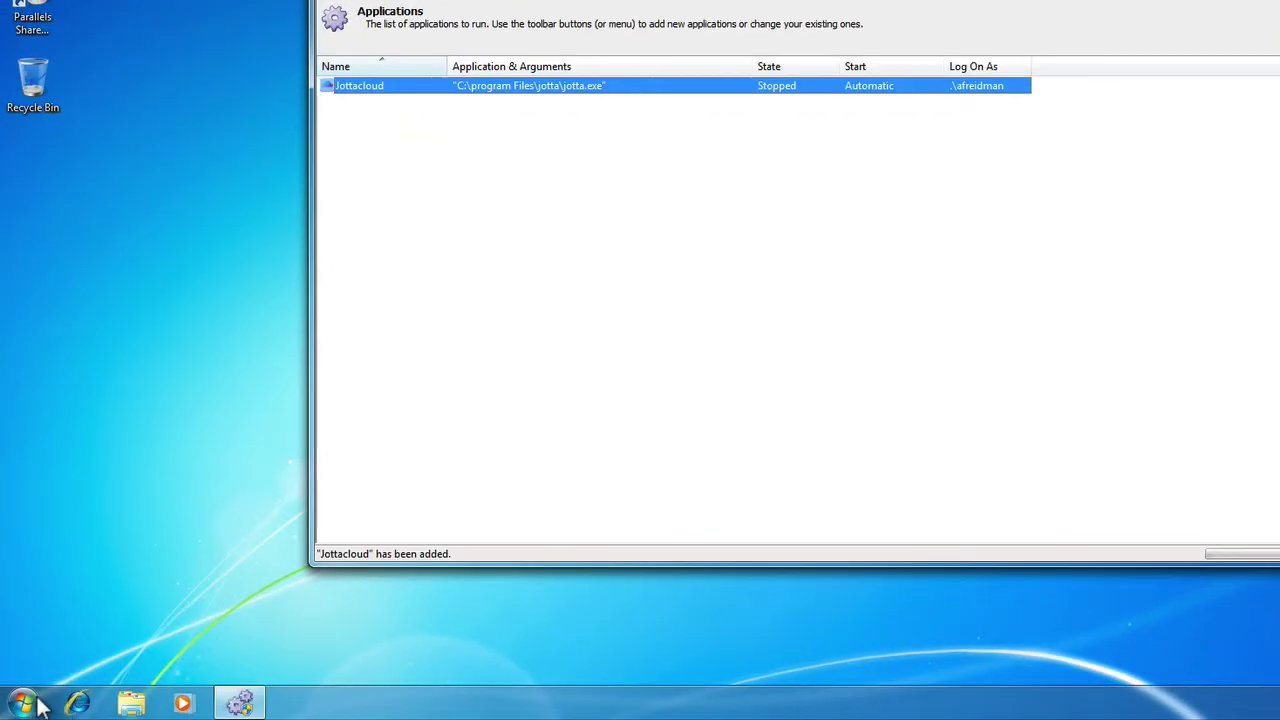
# Launch Jottacloud from its group under All Programs in the Start menu
pyautogui.click(22, 703)
pyautogui.click(50, 626)
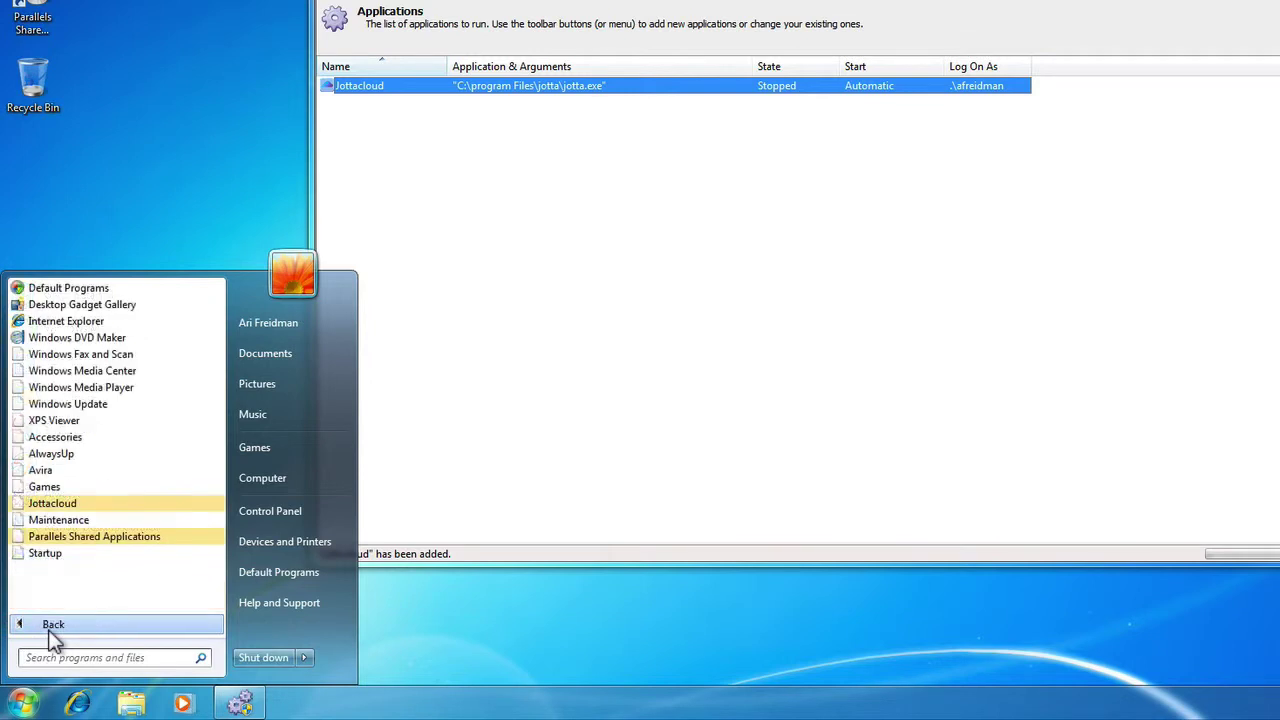
pyautogui.click(50, 503)
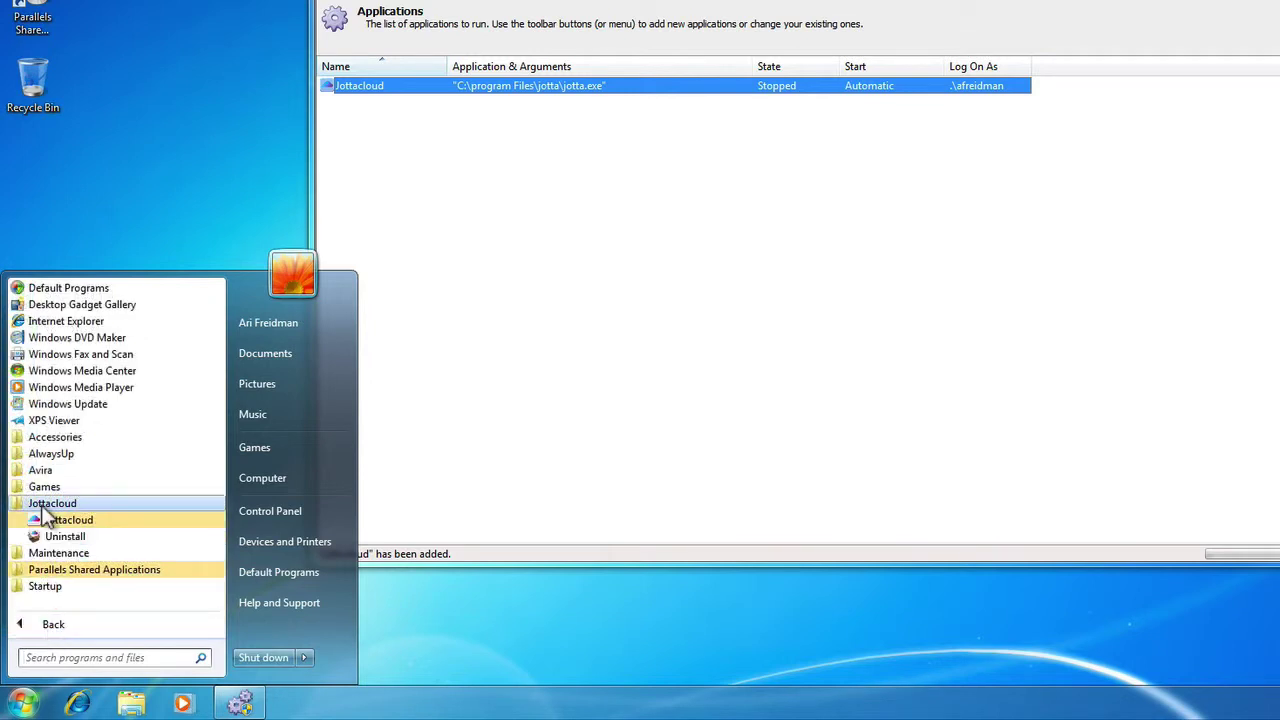
pyautogui.click(56, 519)
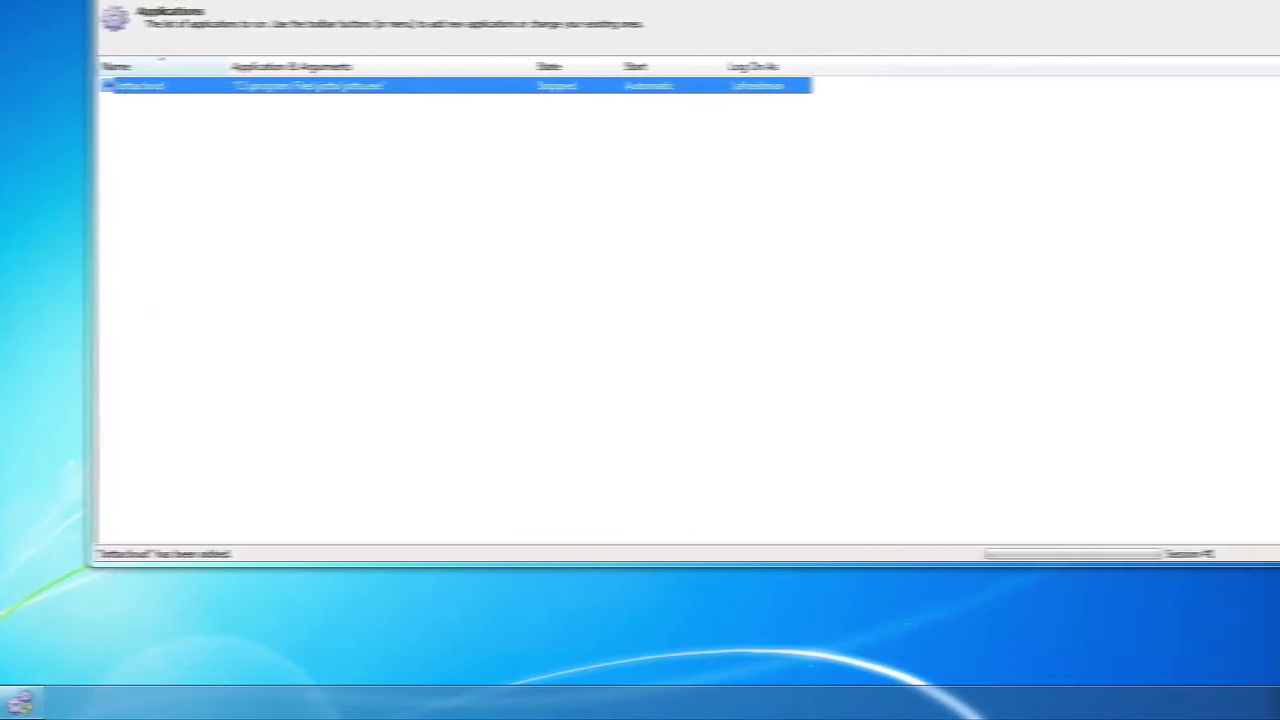
# Untick 'Launch Jottacloud when the computer starts' in Jottacloud's tray-icon settings and close them
pyautogui.click(1128, 707)
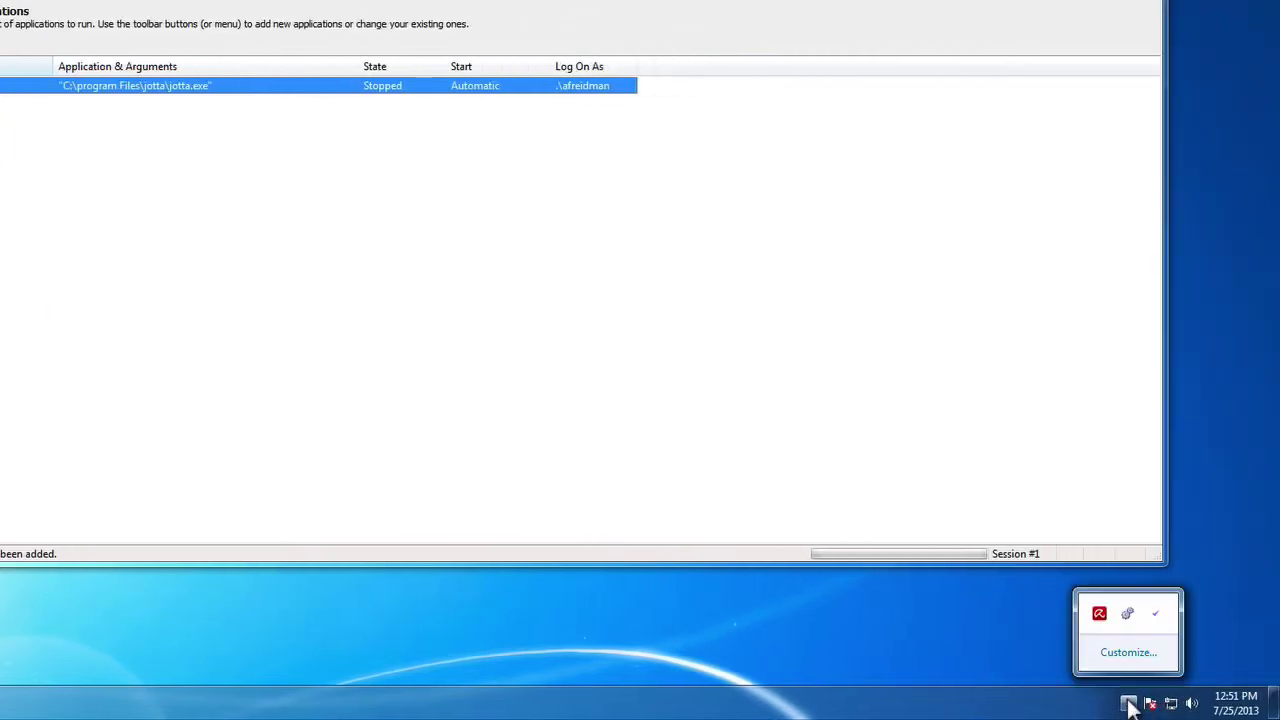
pyautogui.rightClick(1156, 616)
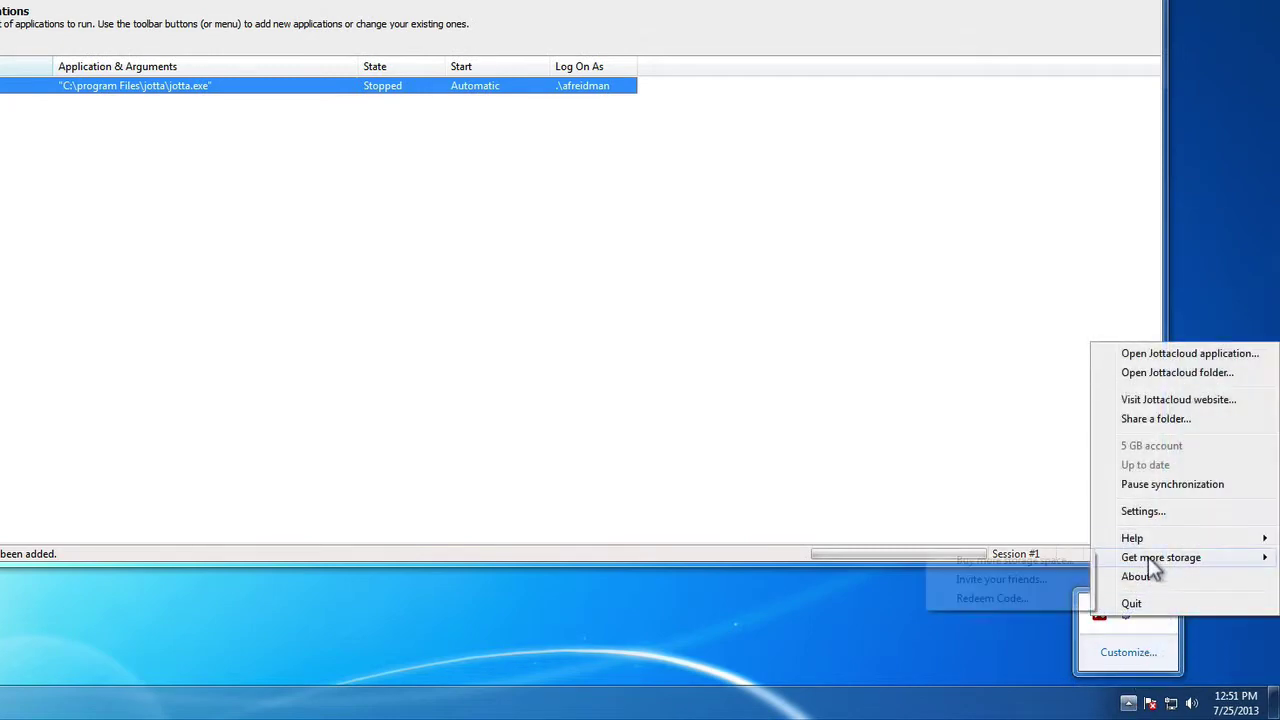
pyautogui.click(1148, 513)
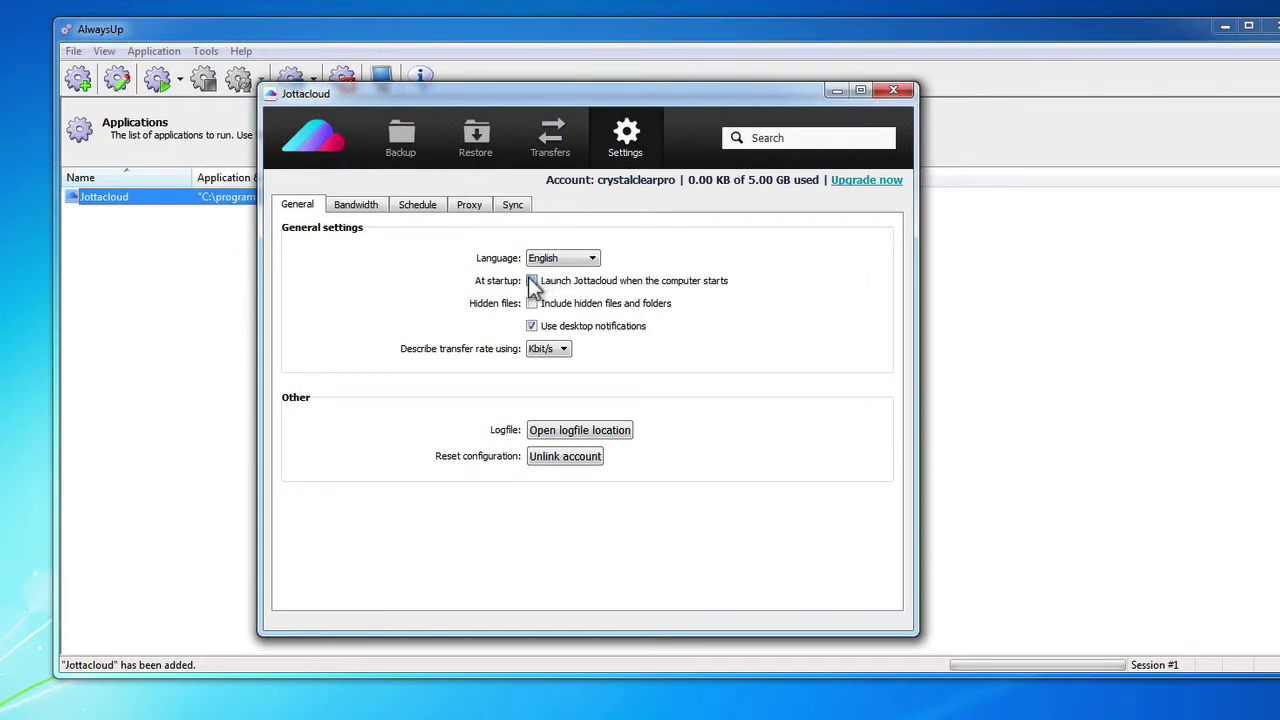
pyautogui.click(530, 281)
pyautogui.click(900, 93)
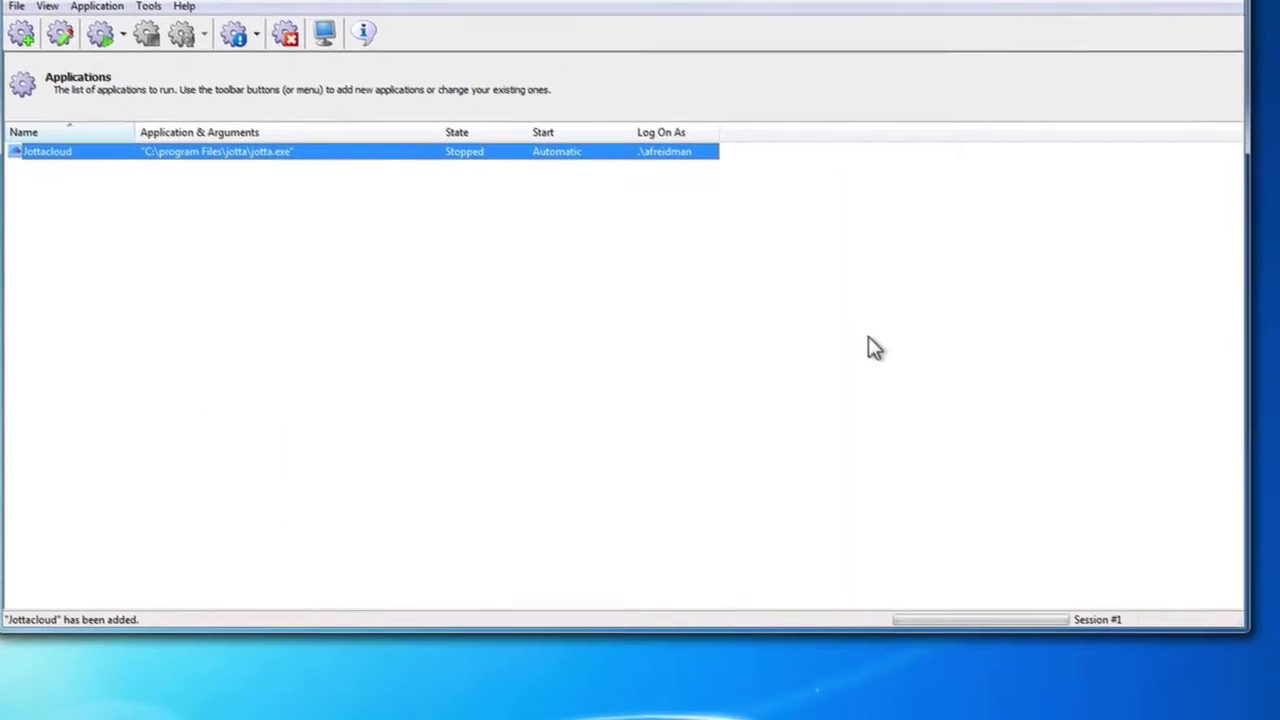
# Quit Jottacloud from its notification-area icon menu
pyautogui.click(1128, 705)
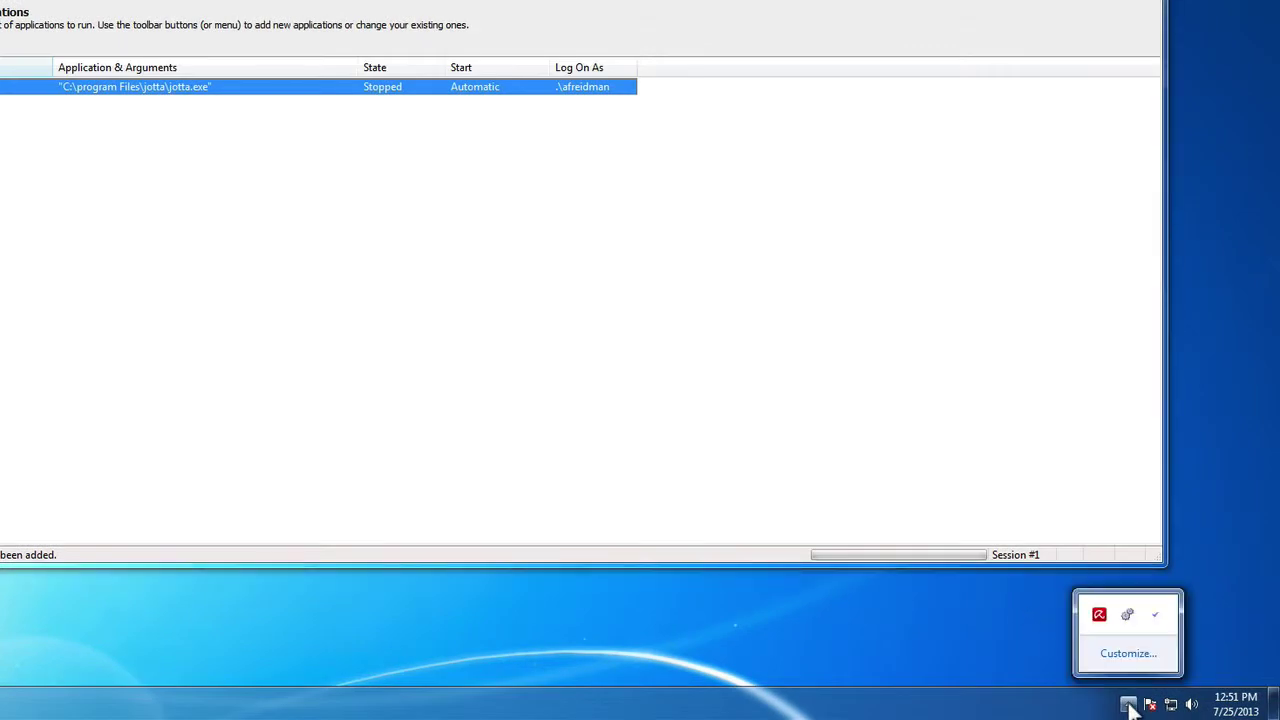
pyautogui.rightClick(1152, 616)
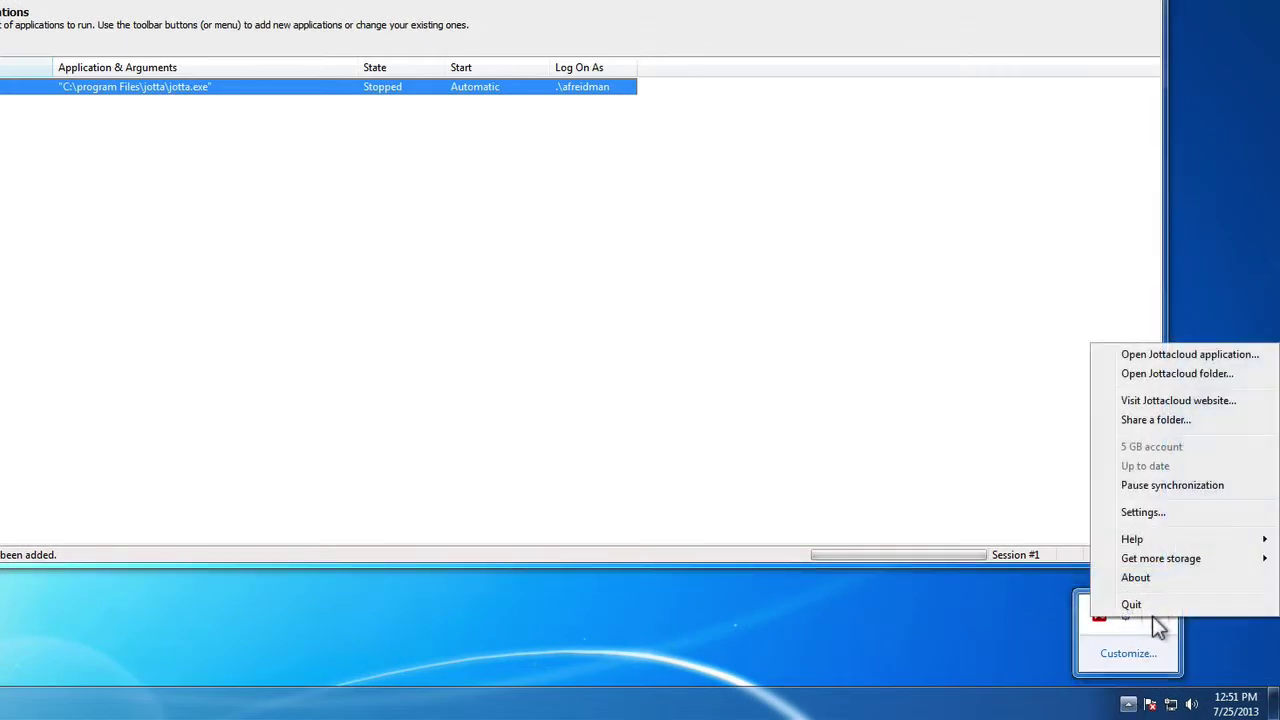
pyautogui.click(1152, 604)
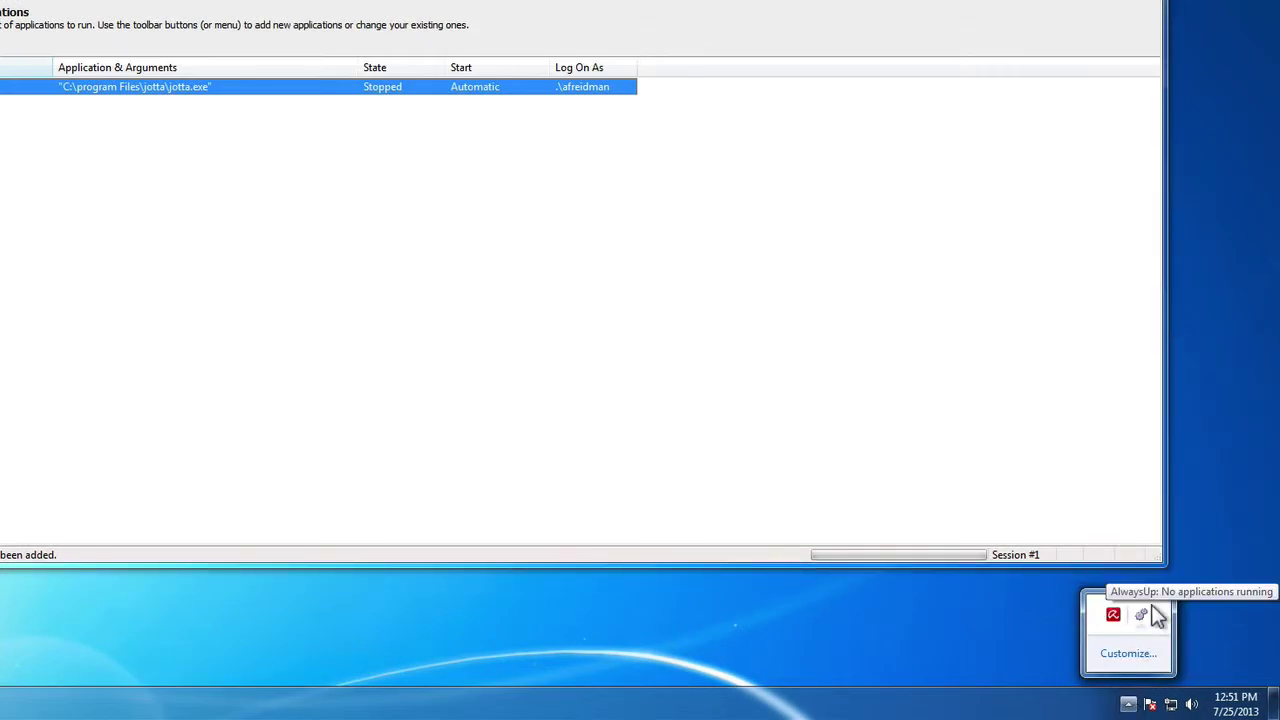
pyautogui.click(1023, 646)
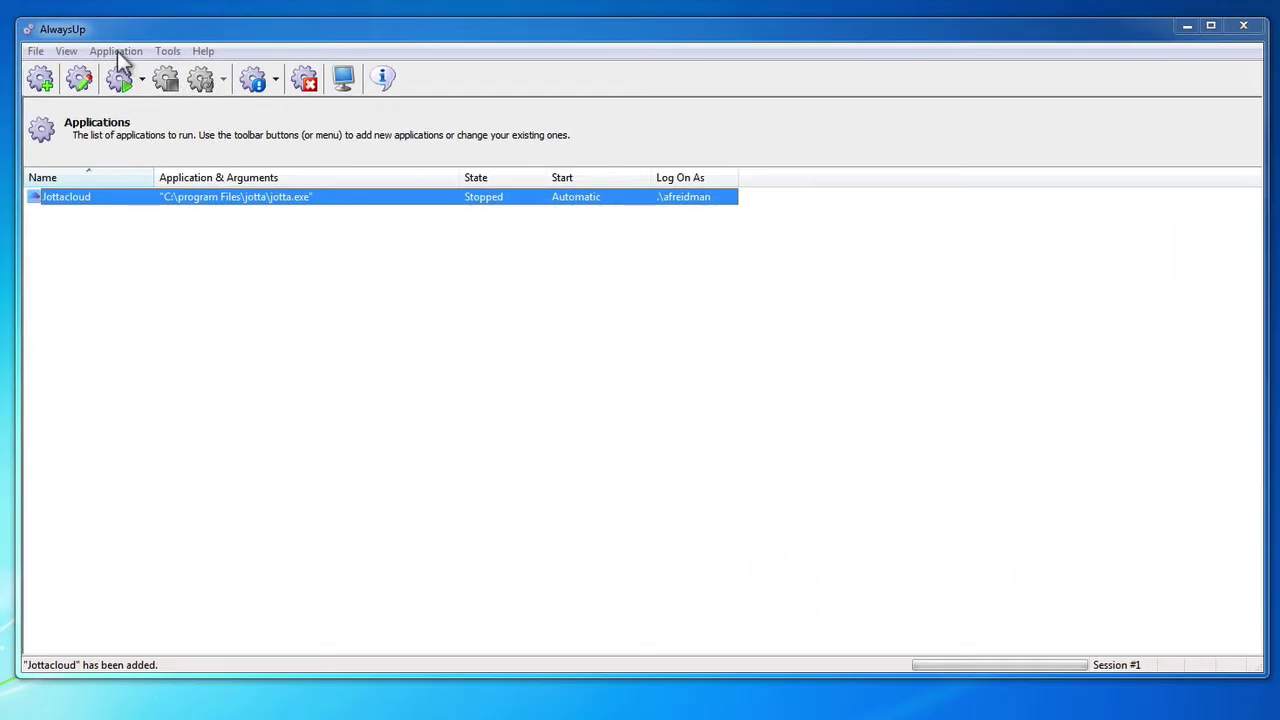
# Start the Jottacloud service from the Application menu and wait until it shows Running
pyautogui.click(117, 51)
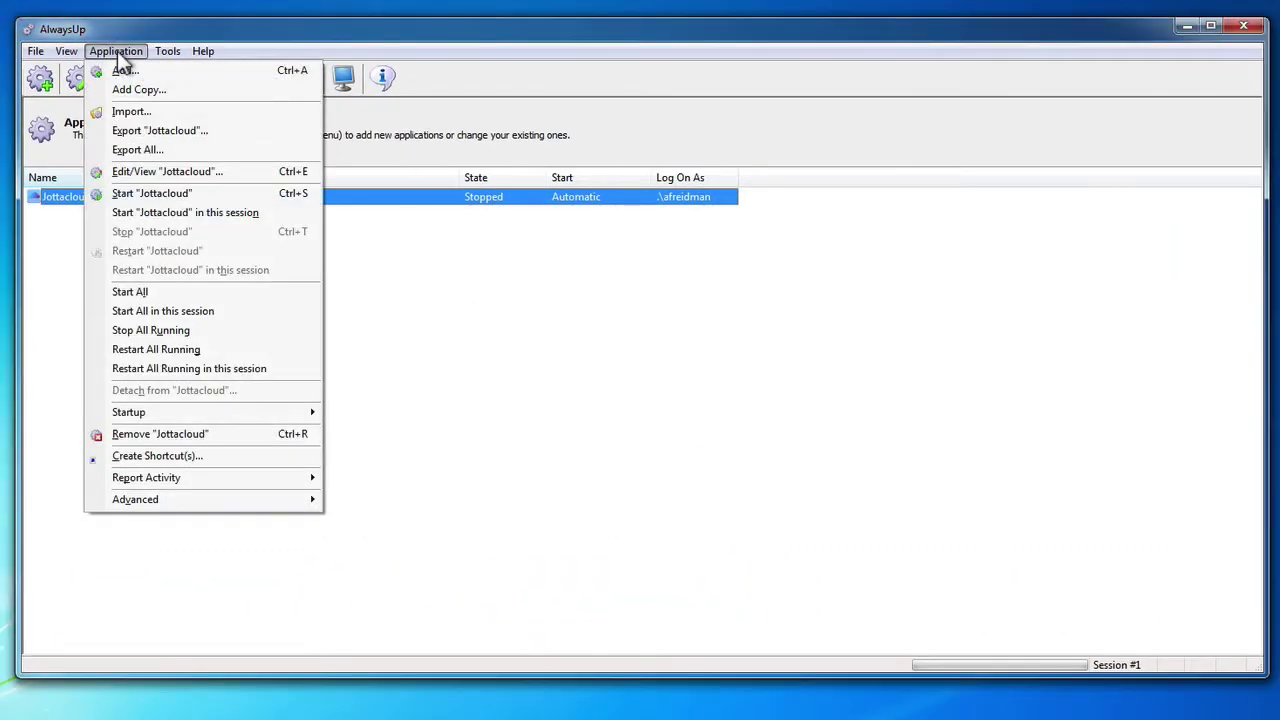
pyautogui.click(157, 193)
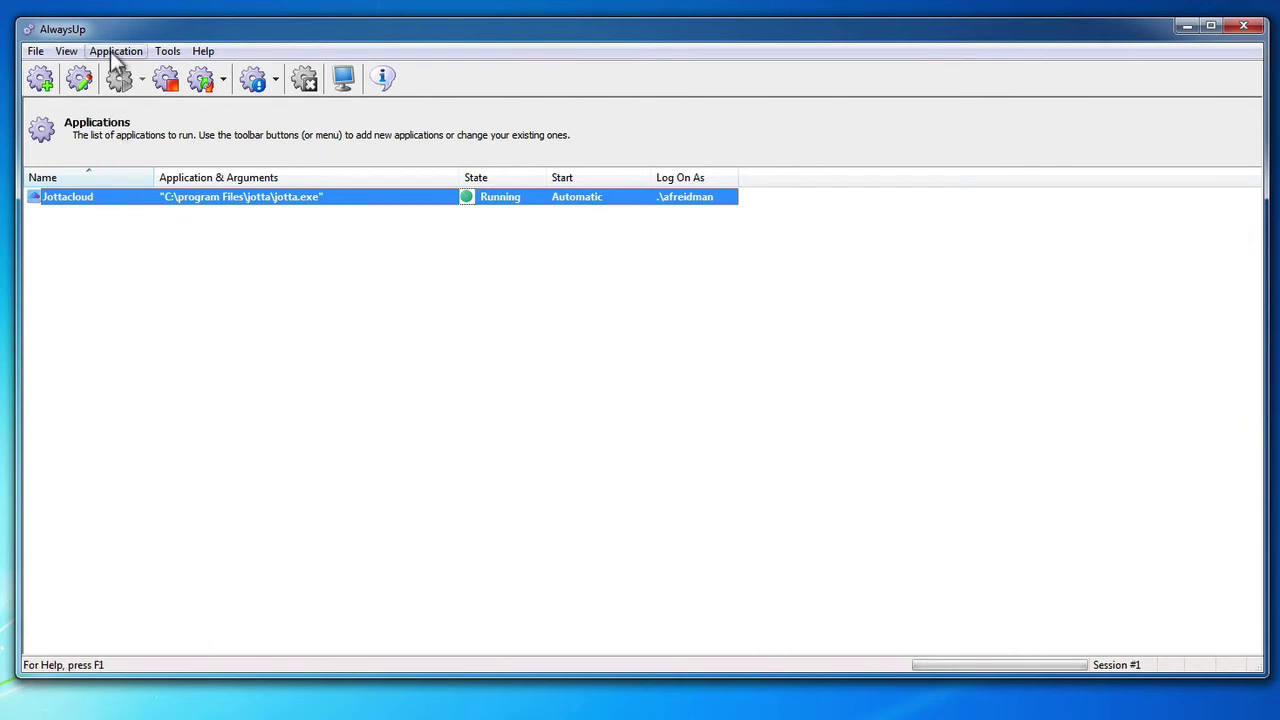
pyautogui.click(112, 51)
# Open Jottacloud's Edit/View settings and review its Logon, Restart and Monitor tabs
pyautogui.click(165, 171)
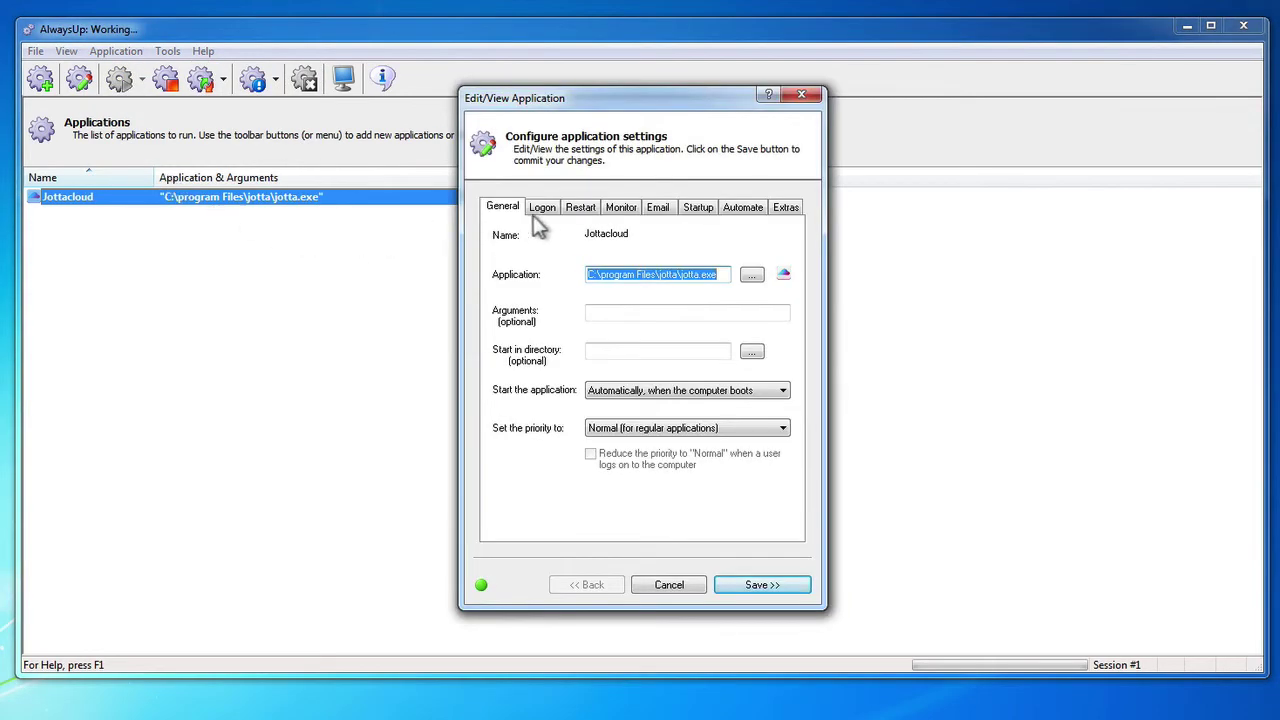
pyautogui.click(550, 212)
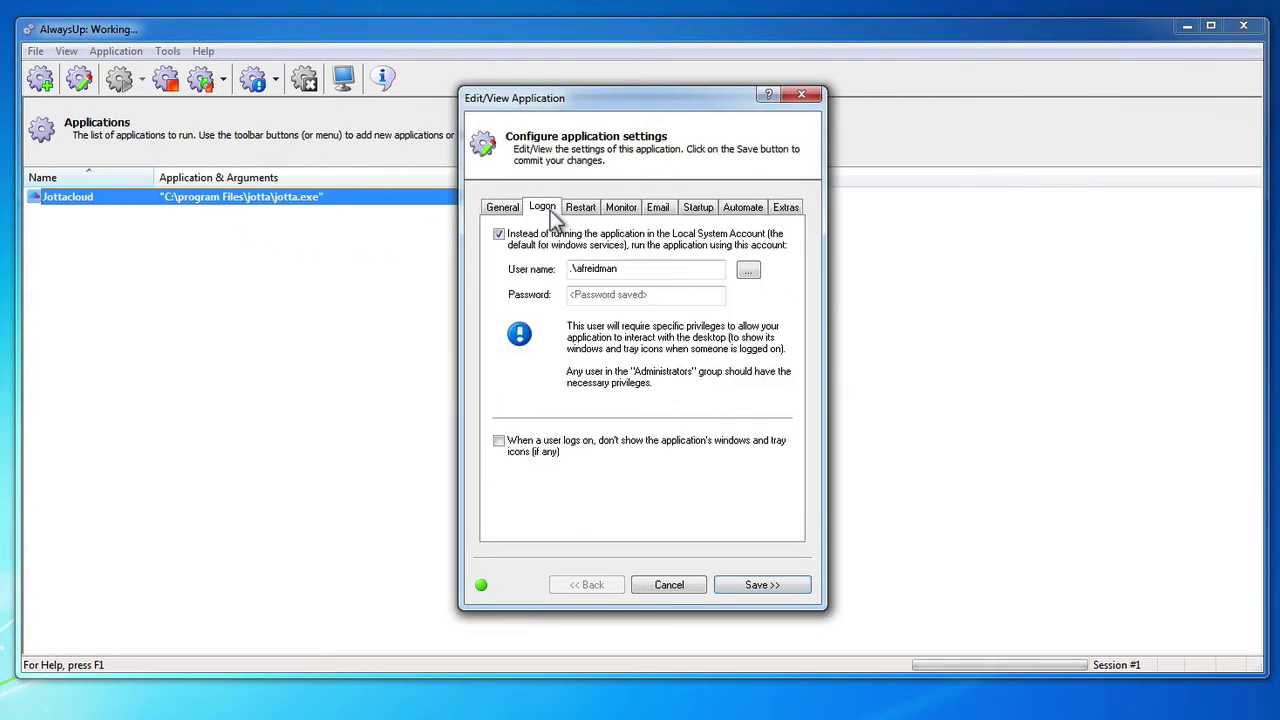
pyautogui.click(580, 212)
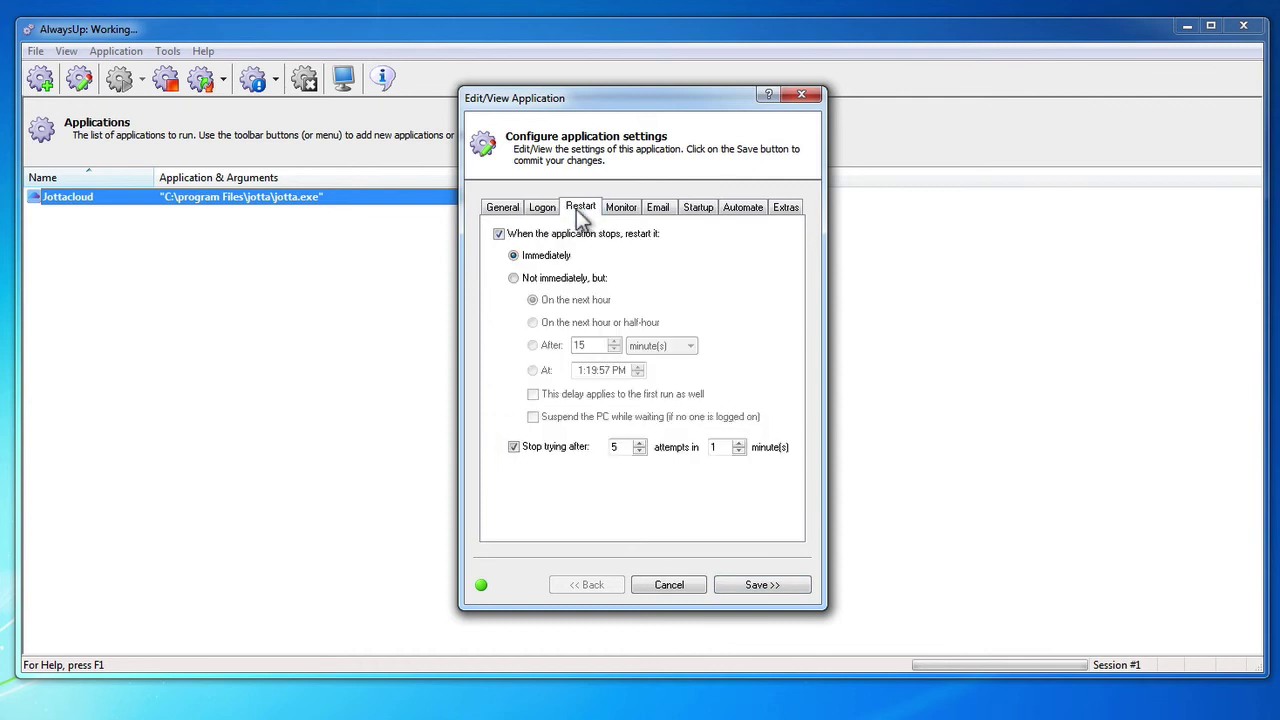
pyautogui.click(621, 210)
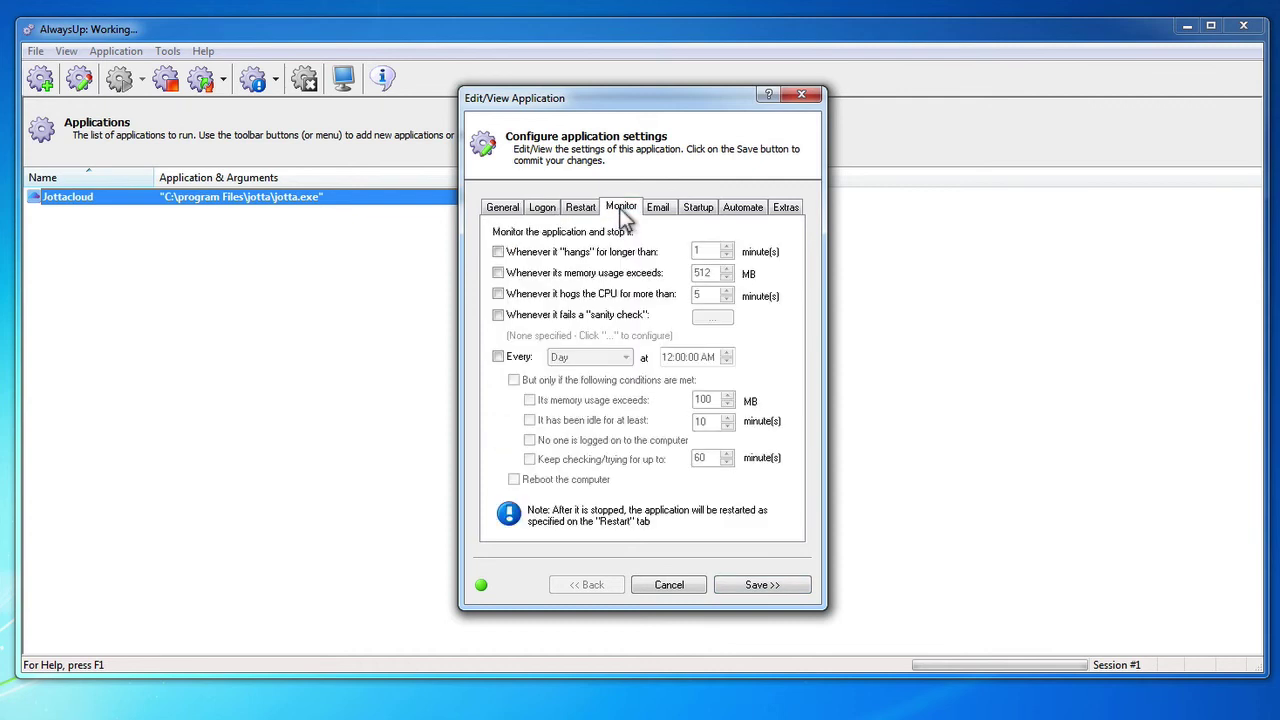